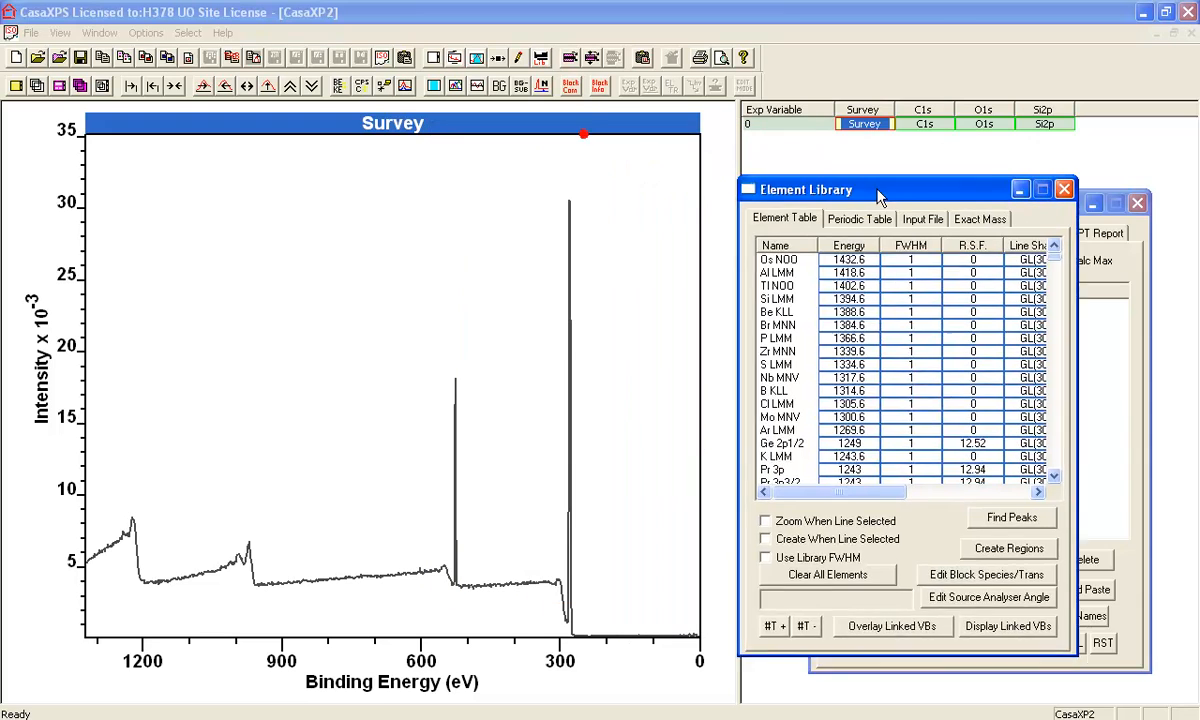
- Create quantification regions on the Survey spectrum for oxygen and carbon from the periodic table, and close the Element Library
{"action": "left_click", "coordinate": [1105, 266]}
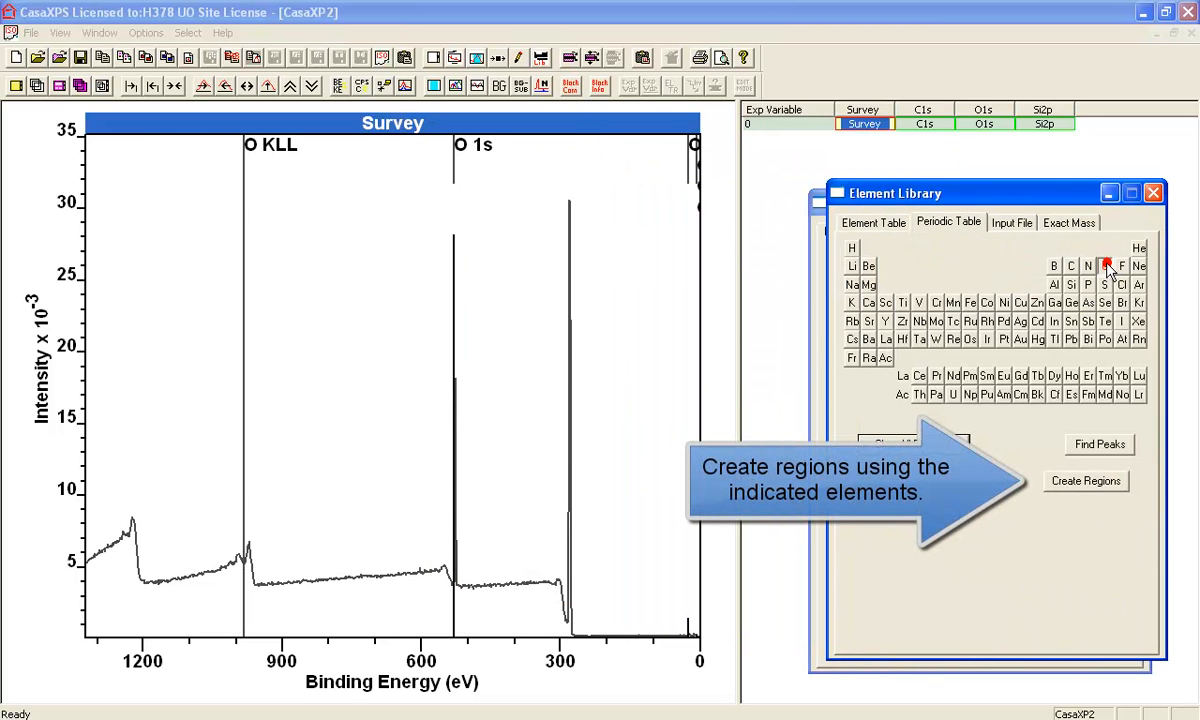
{"action": "left_click", "coordinate": [1072, 266]}
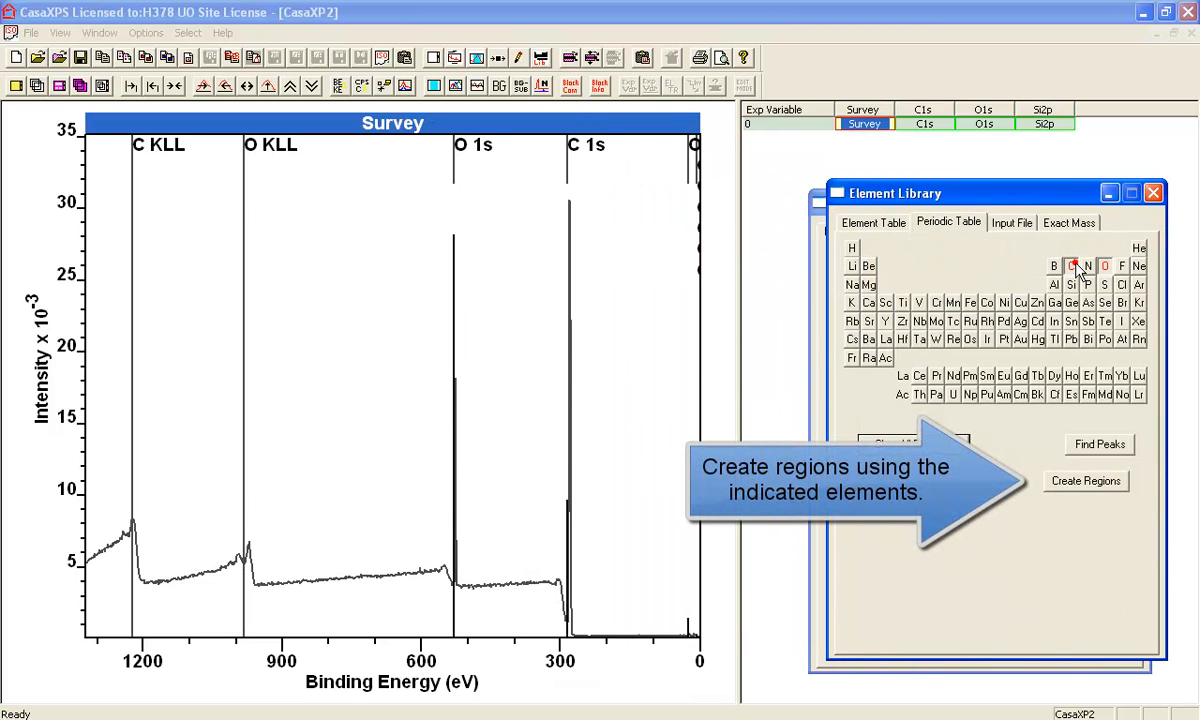
{"action": "left_click", "coordinate": [1083, 485]}
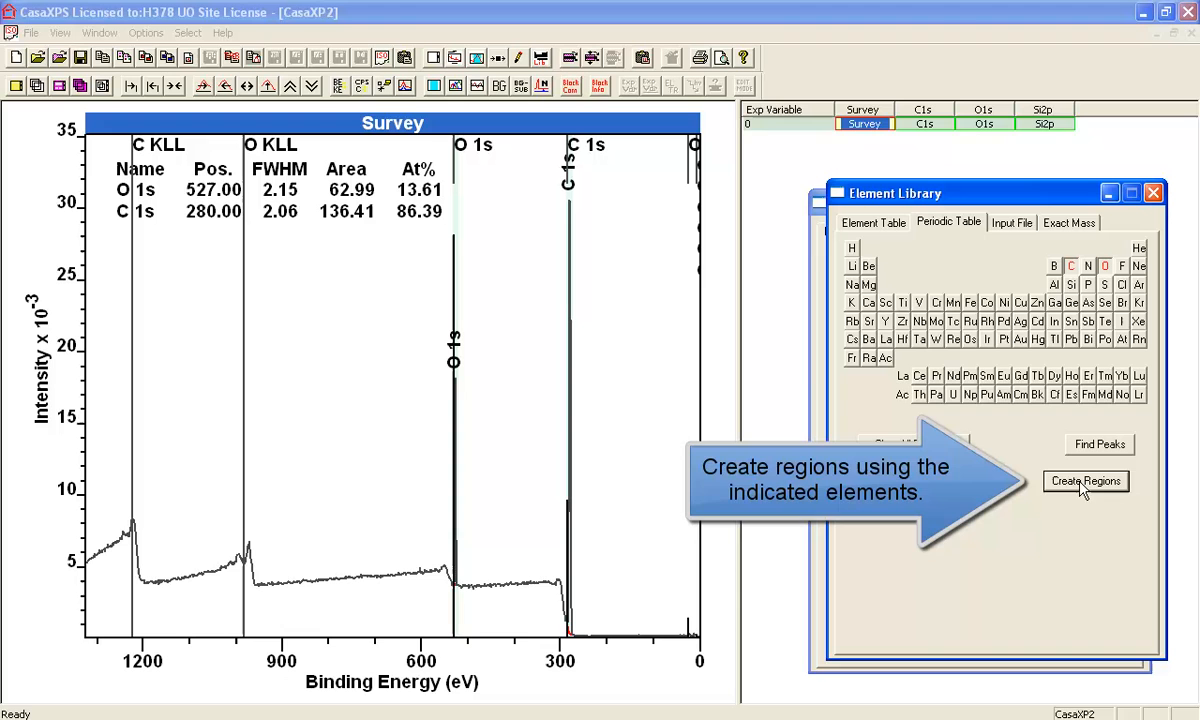
{"action": "left_click", "coordinate": [1153, 193]}
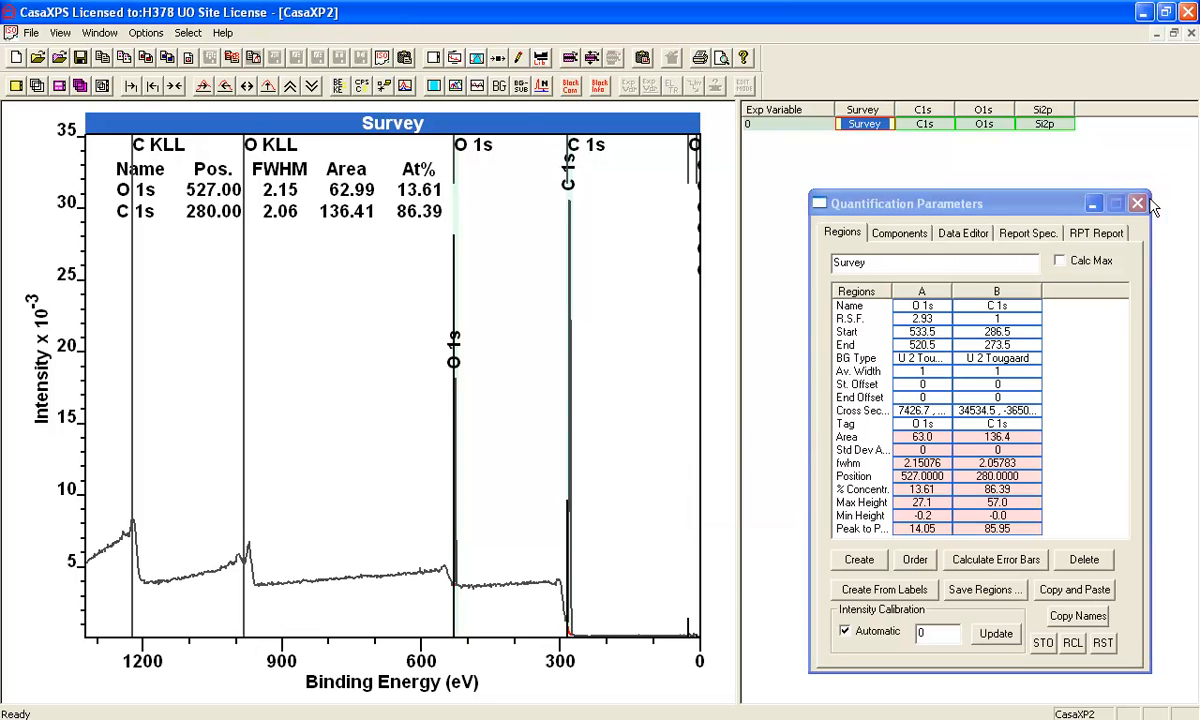
- Inspect the Survey regions and adjust O 1s to about 534.3–520.5 eV and C 1s to about 288.7–273.6 eV
{"action": "left_click", "coordinate": [155, 86]}
{"action": "left_click", "coordinate": [155, 86]}
{"action": "left_click", "coordinate": [155, 86]}
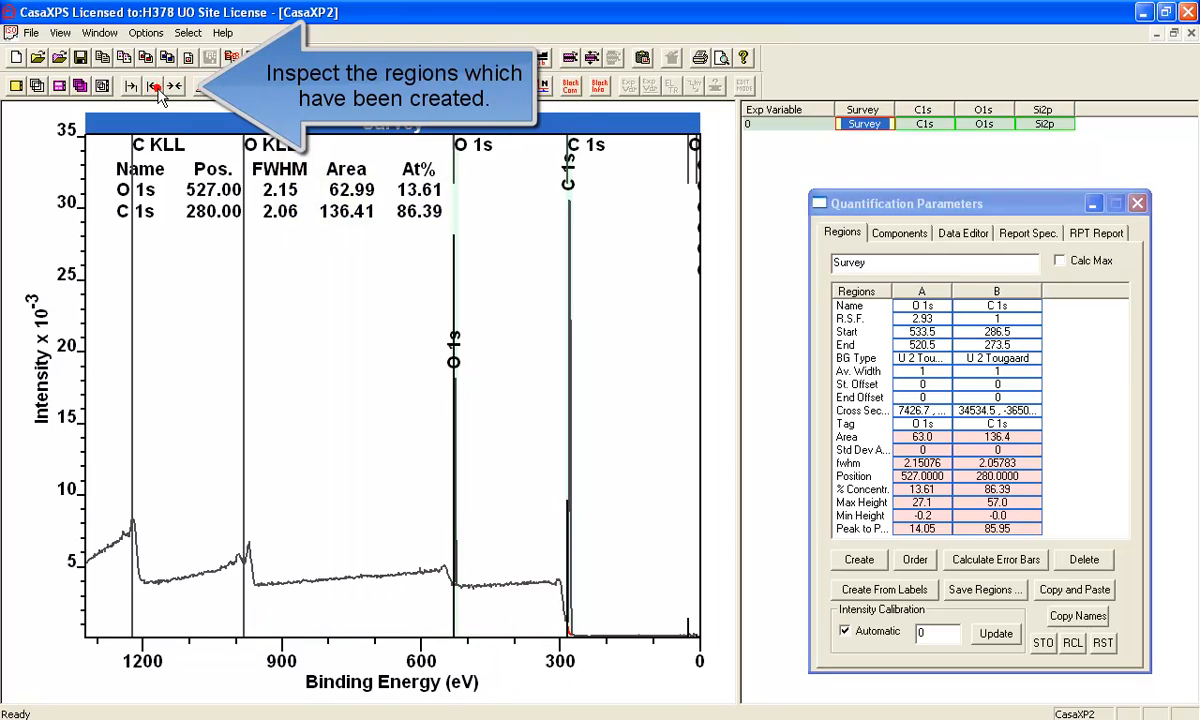
{"action": "left_click", "coordinate": [155, 86]}
{"action": "left_click_drag", "start_coordinate": [282, 397], "coordinate": [259, 428]}
{"action": "left_click", "coordinate": [155, 86]}
{"action": "left_click", "coordinate": [151, 87]}
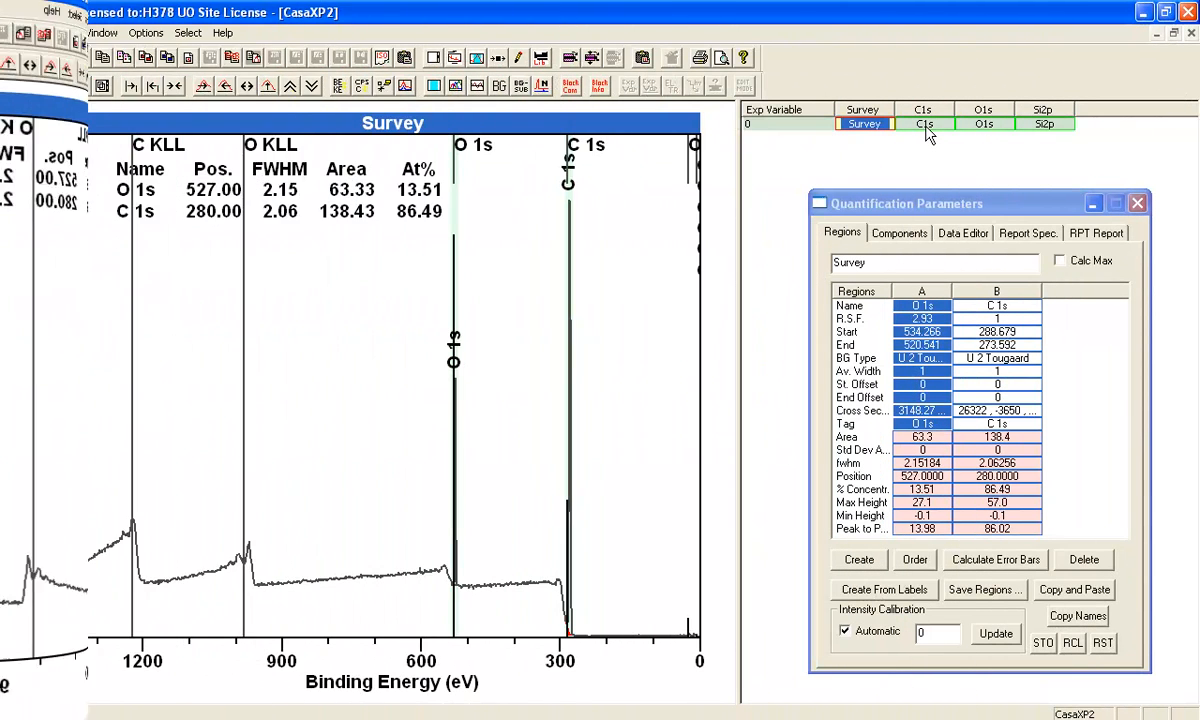
- Clear all element markers from the Survey spectrum and close the Element Library
{"action": "left_click", "coordinate": [924, 125]}
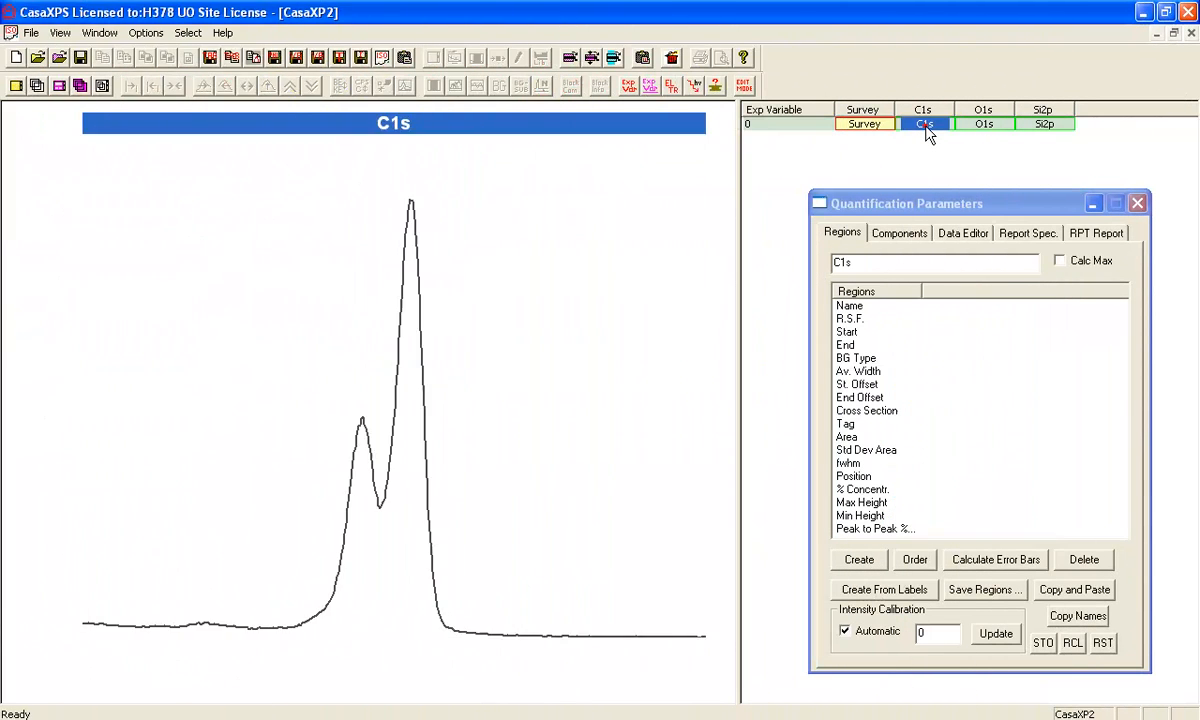
{"action": "left_click", "coordinate": [866, 124]}
{"action": "left_click", "coordinate": [514, 57]}
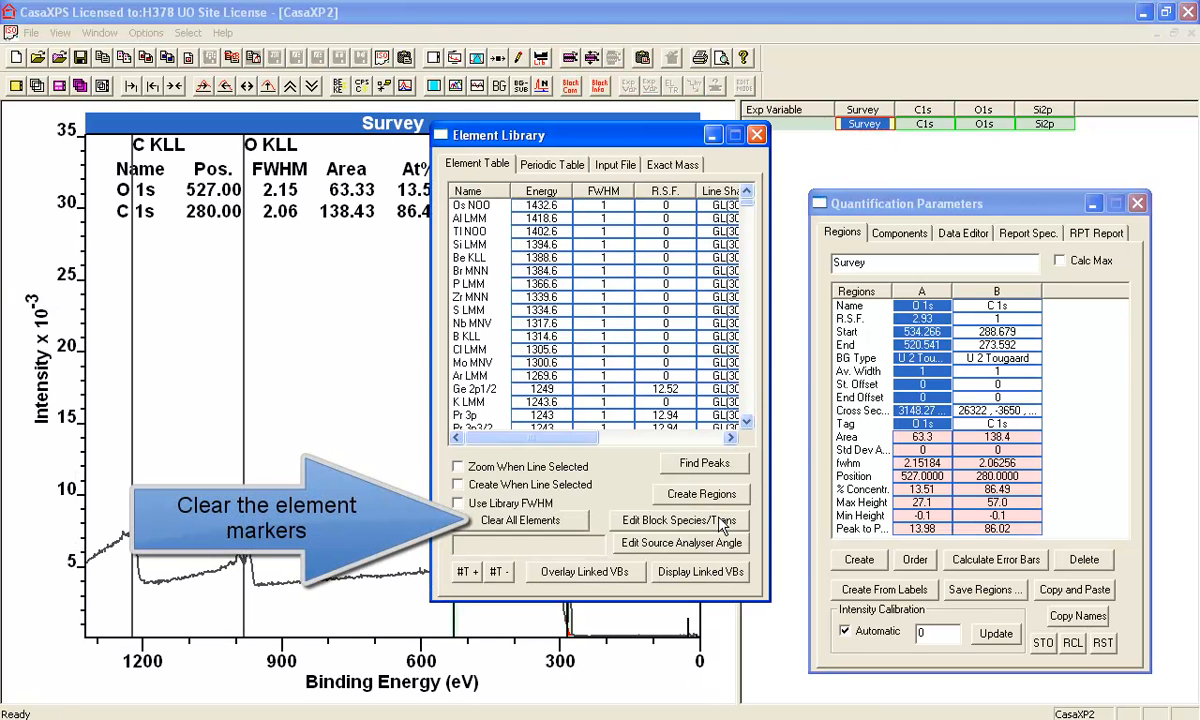
{"action": "left_click", "coordinate": [518, 520]}
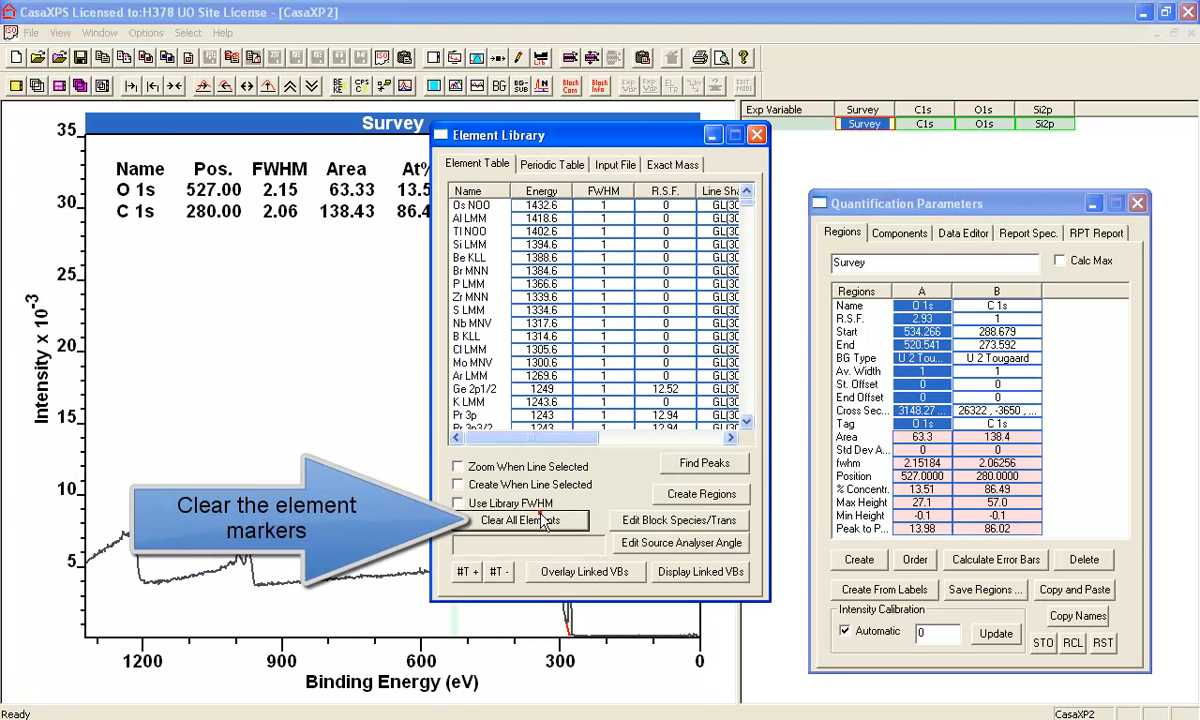
{"action": "left_click", "coordinate": [757, 134]}
- Switch to the file pvee_pst_c1s_merged.vms and display the C1S PVEE and PST standard spectra measured at 90 degrees
{"action": "left_click", "coordinate": [924, 124]}
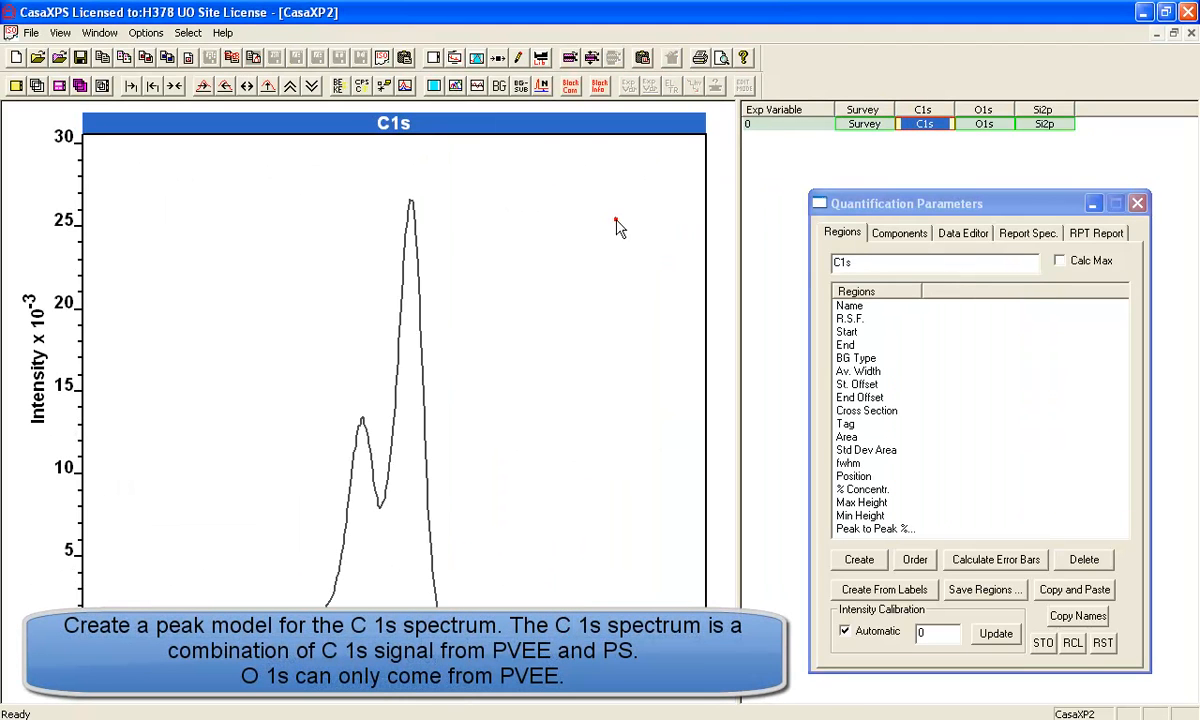
{"action": "left_click", "coordinate": [100, 33]}
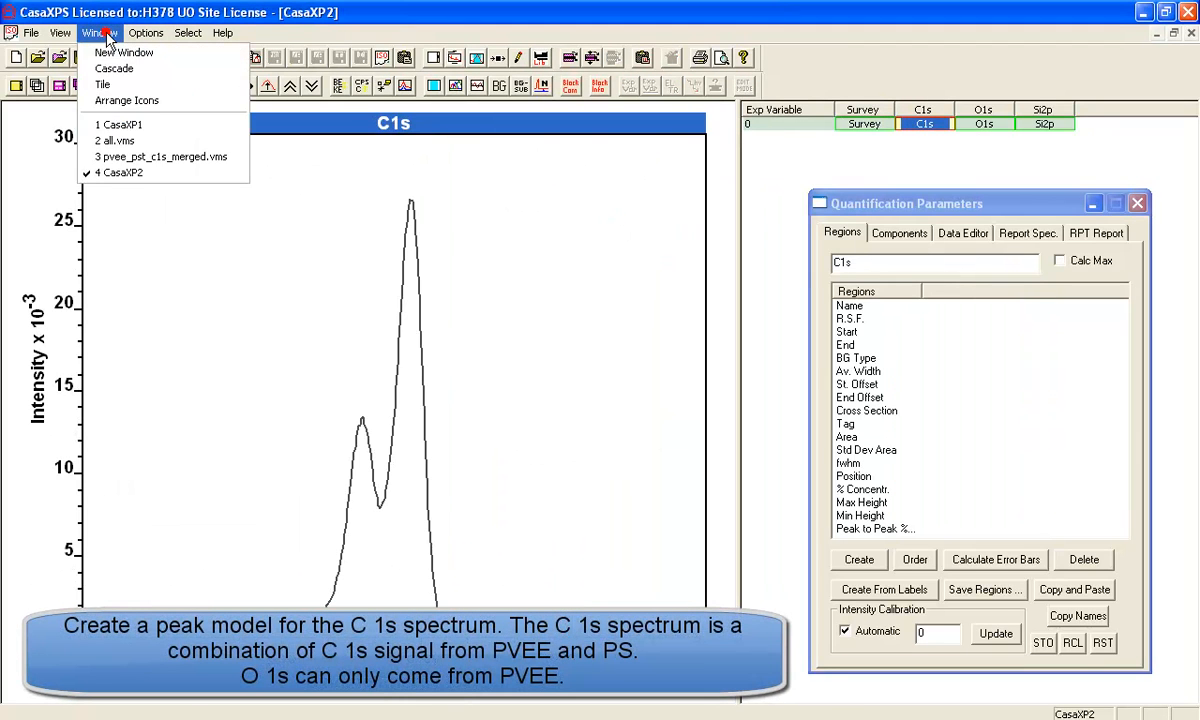
{"action": "left_click", "coordinate": [110, 160]}
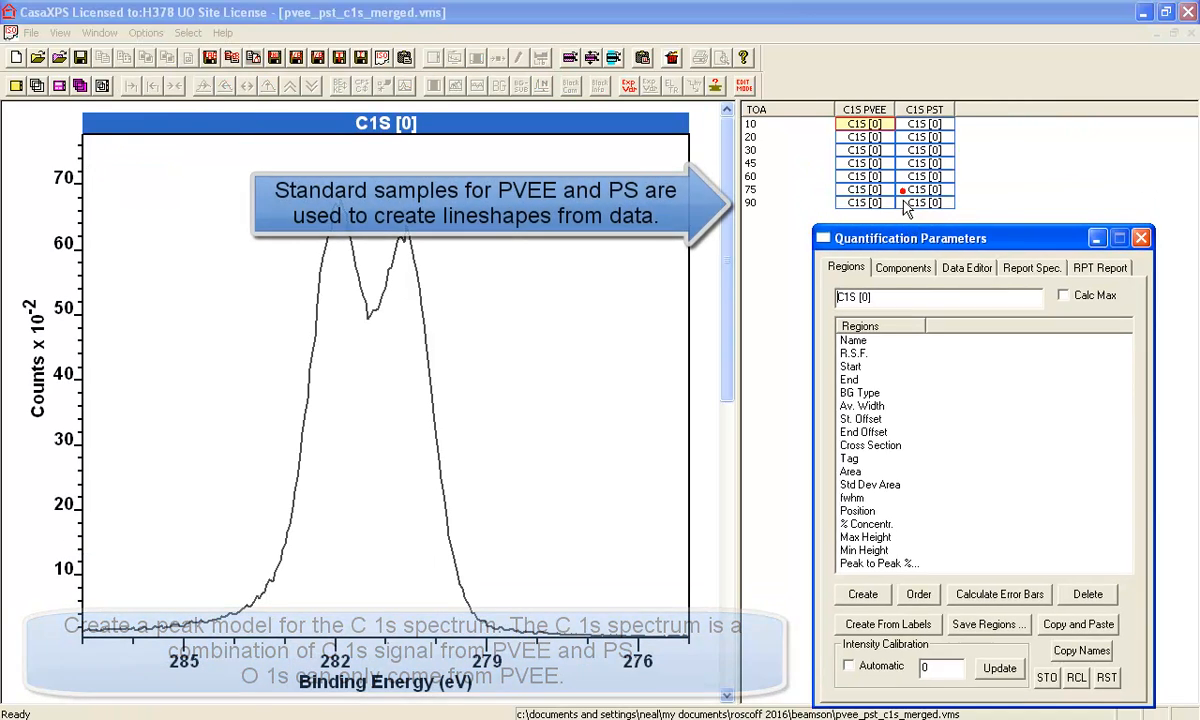
{"action": "left_click", "coordinate": [869, 203]}
{"action": "left_click", "coordinate": [922, 203]}
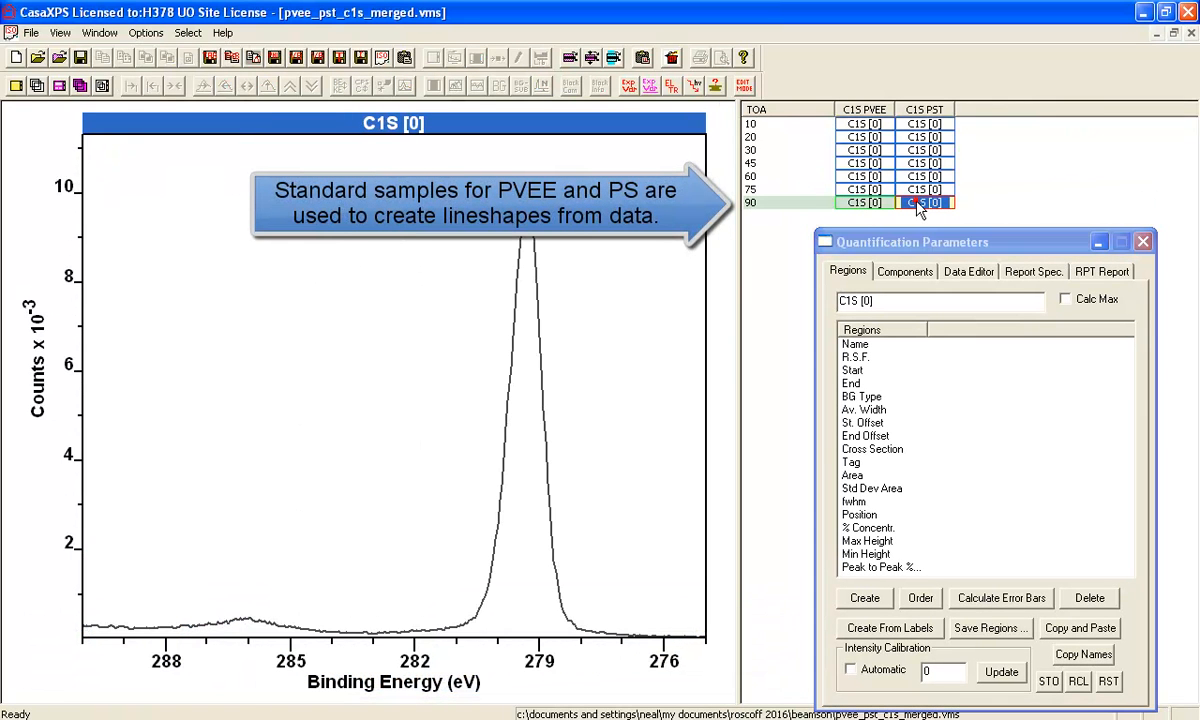
- Create a region on the 90-degree C1S PVEE spectrum and adjust its limits to about 286.8 and 275.4 eV
{"action": "left_click", "coordinate": [859, 204]}
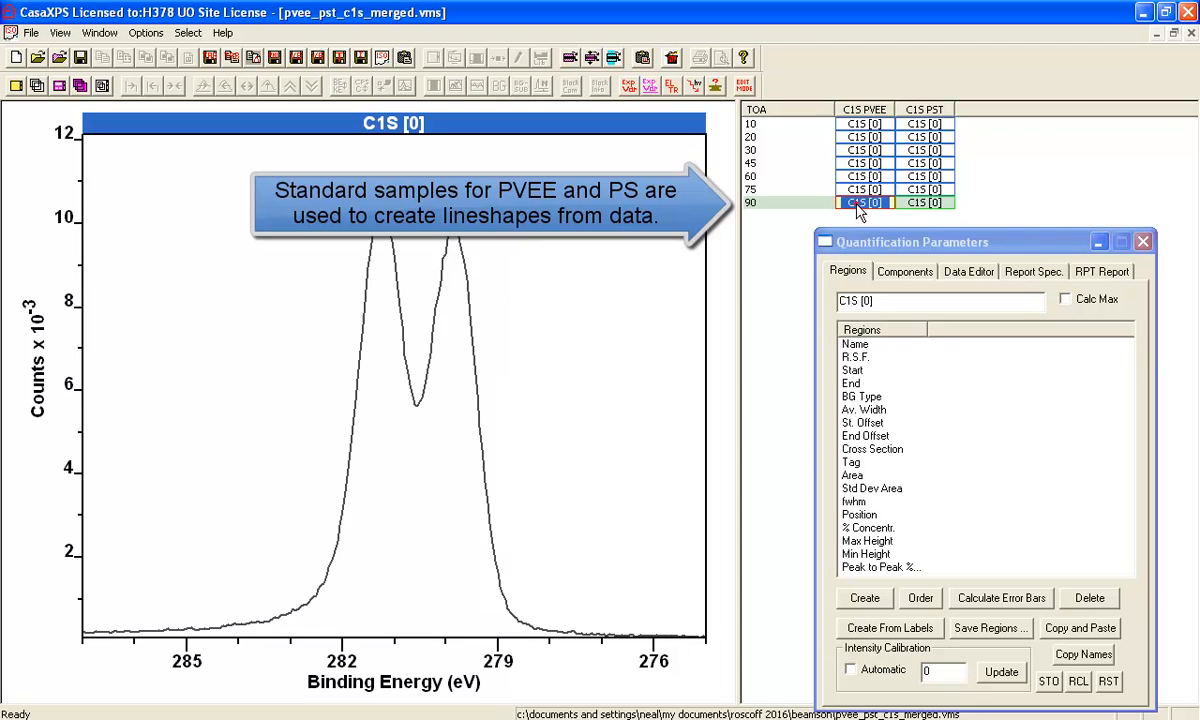
{"action": "left_click", "coordinate": [865, 597]}
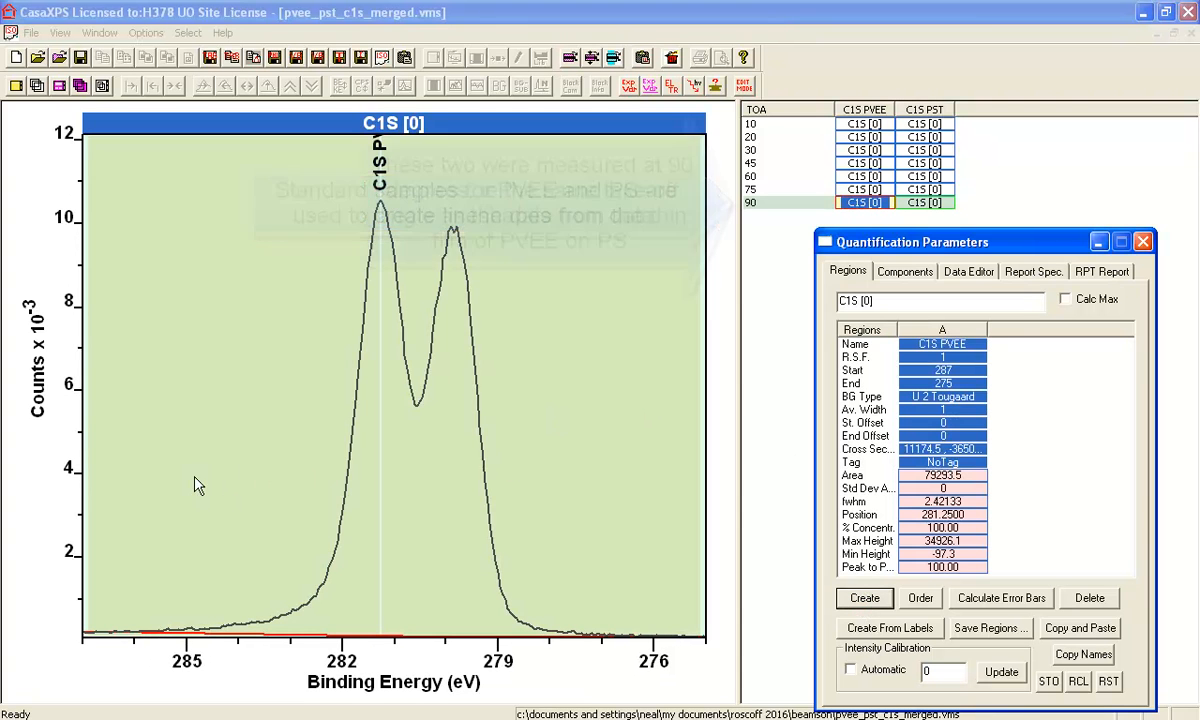
{"action": "left_click_drag", "start_coordinate": [86, 491], "coordinate": [92, 500]}
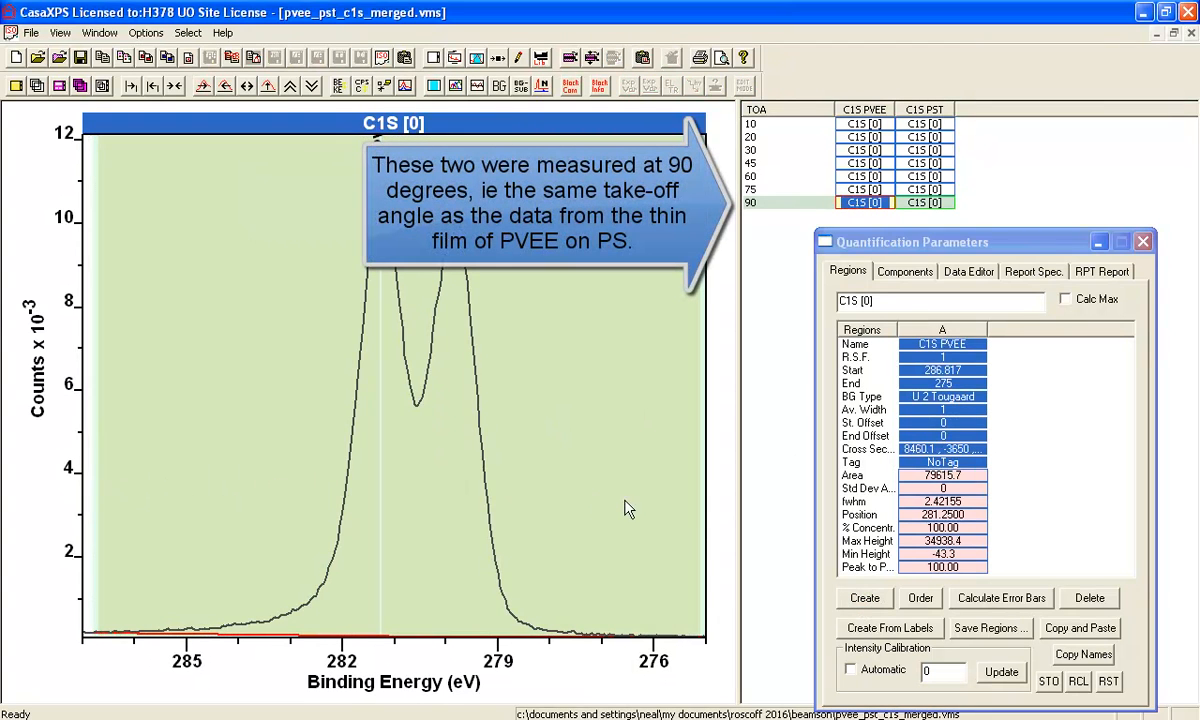
{"action": "left_click_drag", "start_coordinate": [699, 512], "coordinate": [686, 510]}
- Create a region on the 90-degree C1S PST spectrum and adjust its limits to about 288.7 and 275.6 eV
{"action": "left_click", "coordinate": [924, 202]}
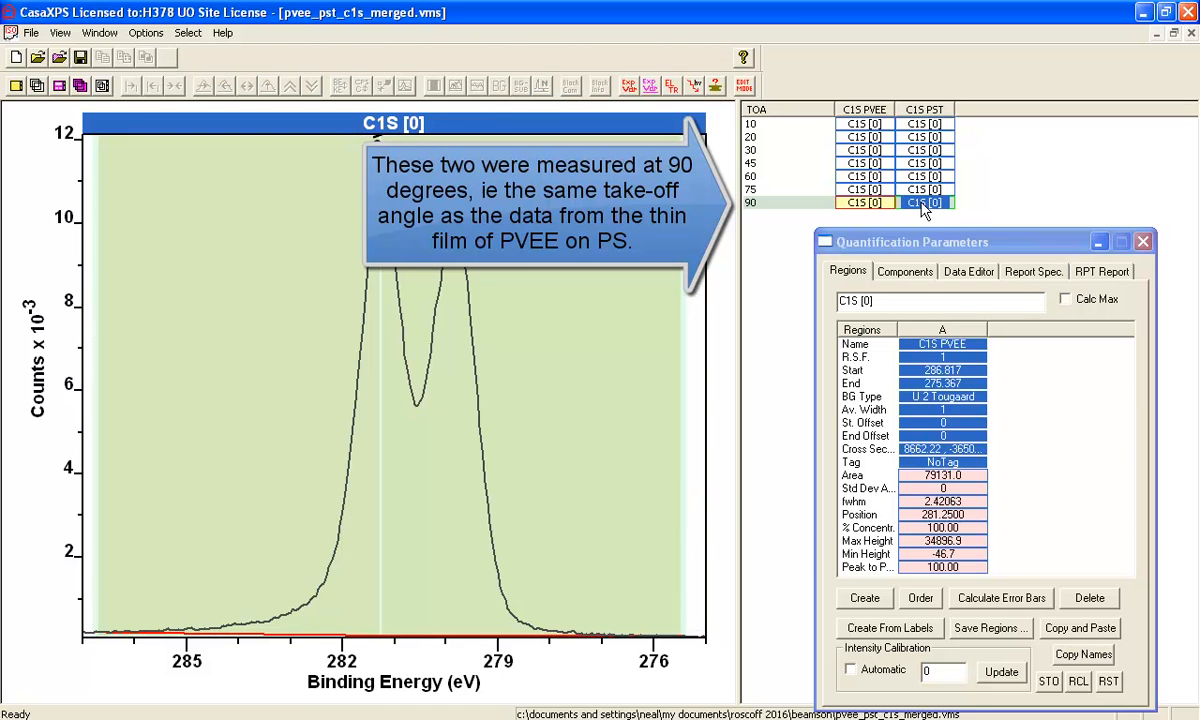
{"action": "left_click", "coordinate": [864, 598]}
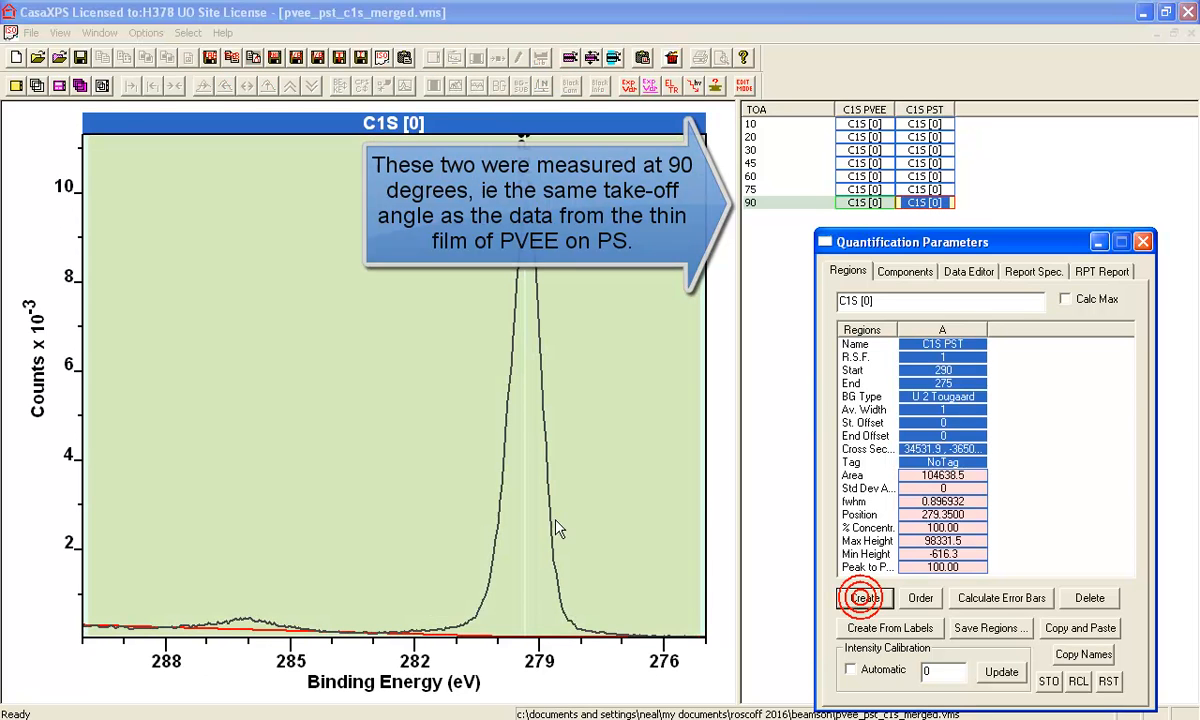
{"action": "left_click_drag", "start_coordinate": [100, 495], "coordinate": [137, 495]}
{"action": "left_click_drag", "start_coordinate": [704, 549], "coordinate": [680, 549]}
- Apply Background Subtract to the 90-degree C1S PST and C1S PVEE spectra
{"action": "left_click", "coordinate": [518, 58]}
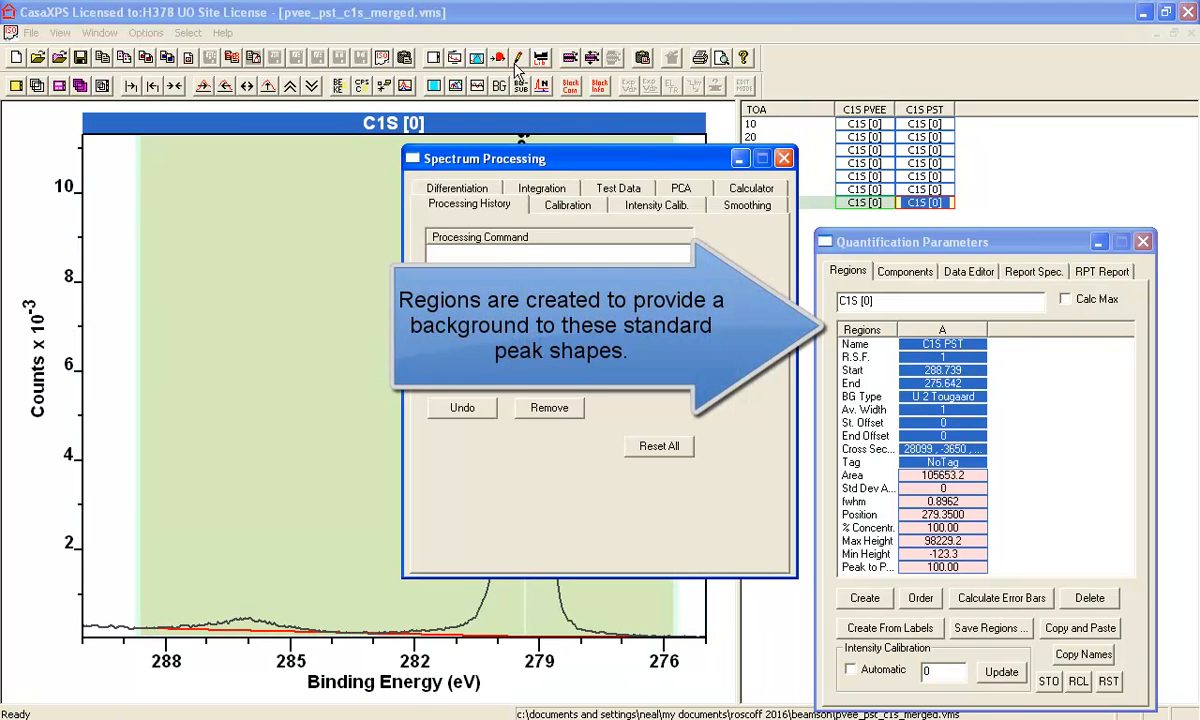
{"action": "left_click", "coordinate": [638, 193]}
{"action": "left_click_drag", "start_coordinate": [600, 172], "coordinate": [985, 270]}
{"action": "left_click", "coordinate": [869, 492]}
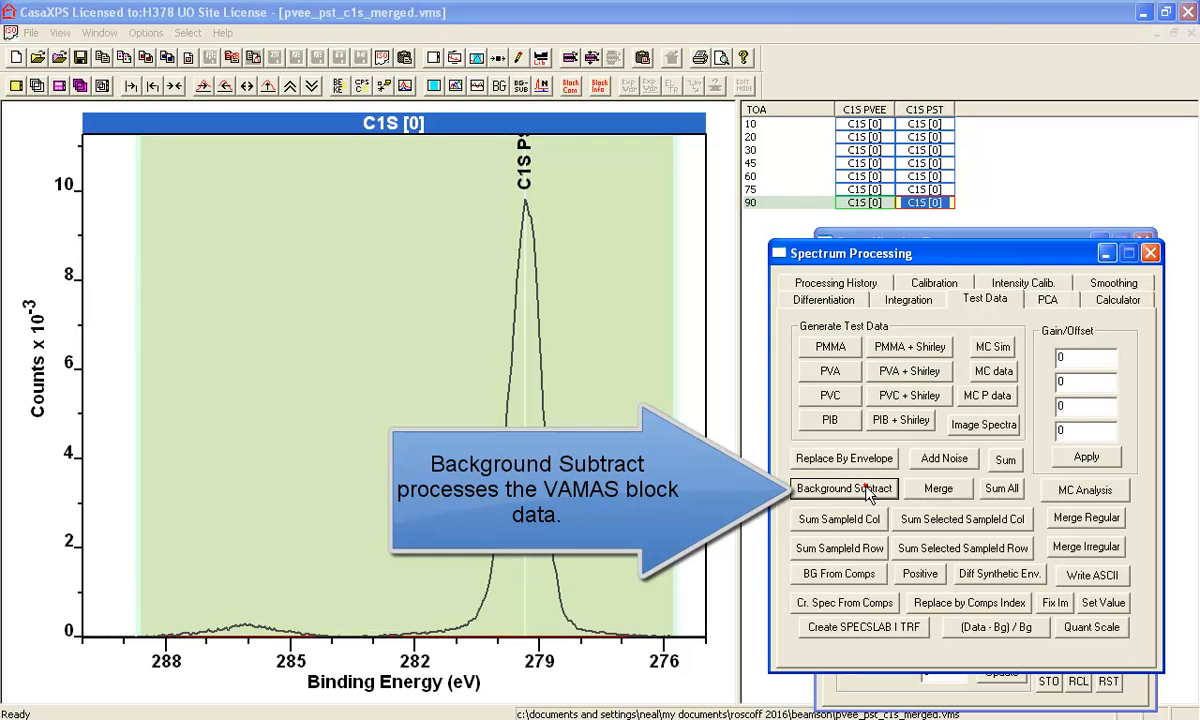
{"action": "left_click", "coordinate": [860, 202]}
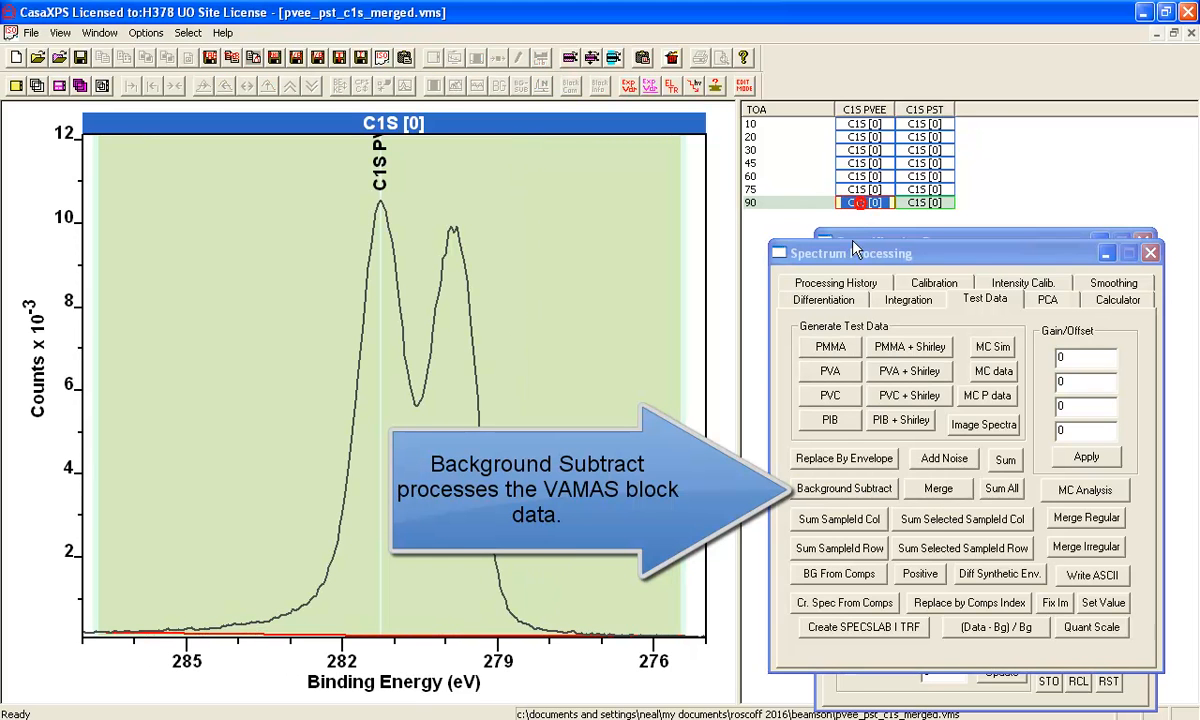
{"action": "left_click", "coordinate": [845, 489]}
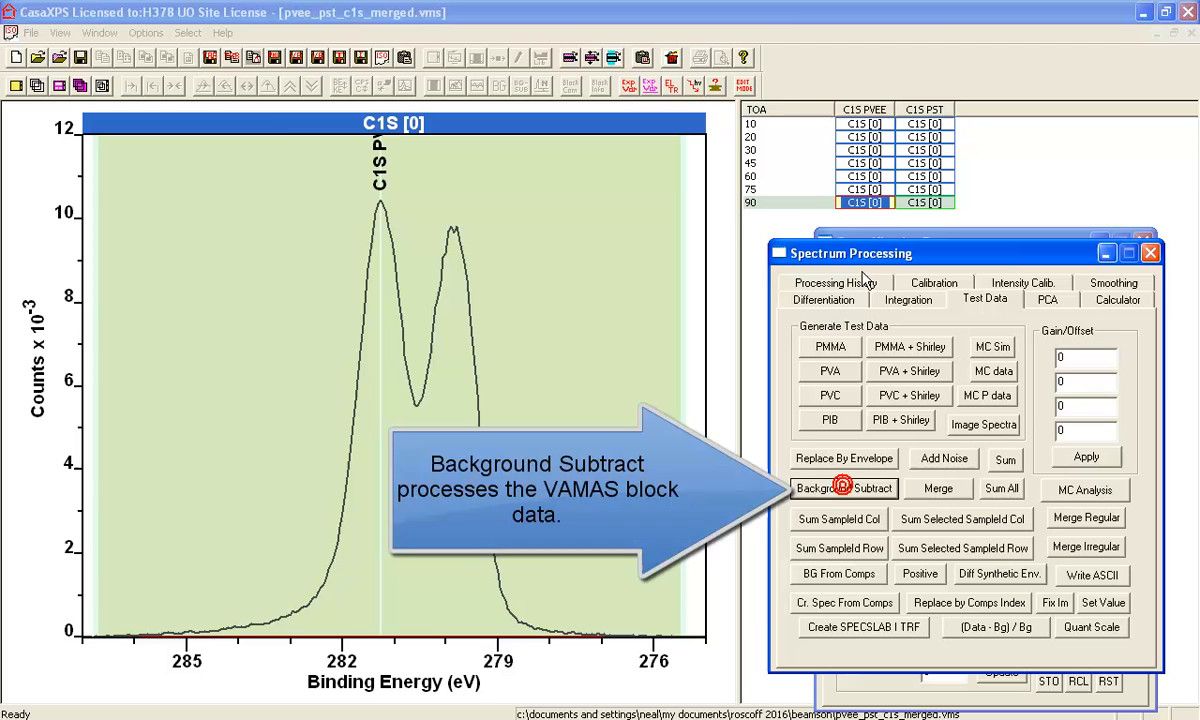
- Copy both background-subtracted 90-degree blocks into the same file with Processed Data Only enabled
{"action": "left_click", "coordinate": [790, 203]}
{"action": "key", "text": "ctrl+c"}
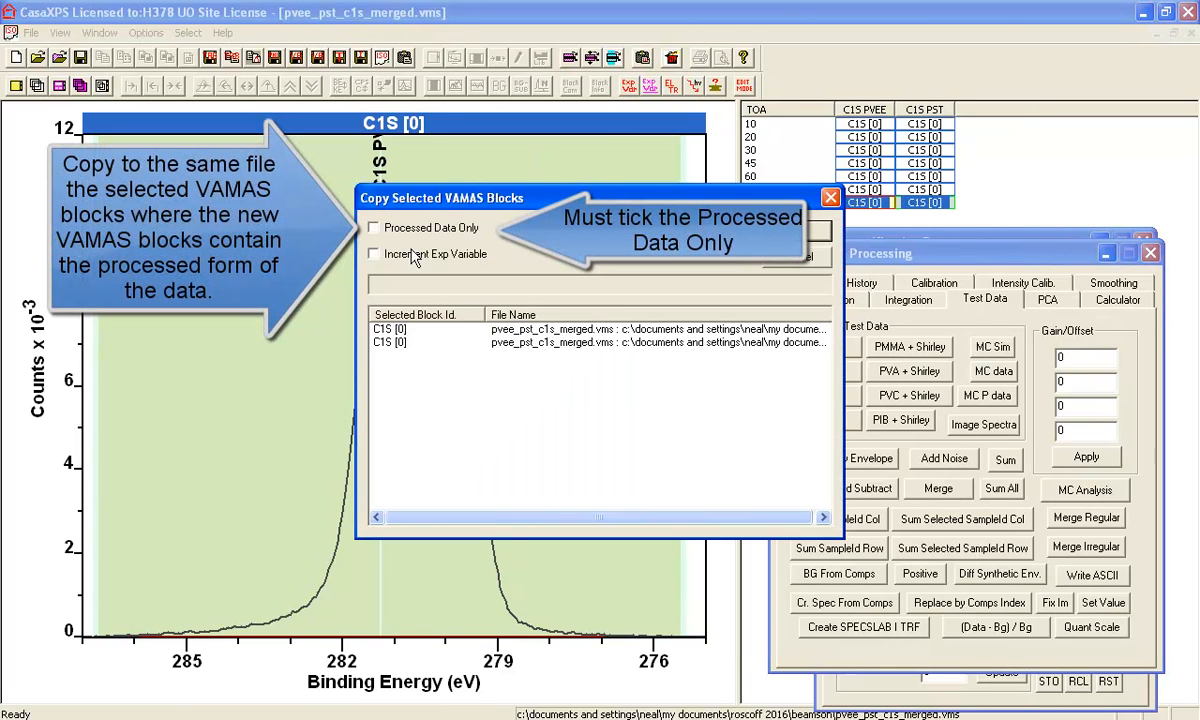
{"action": "key", "text": "Return"}
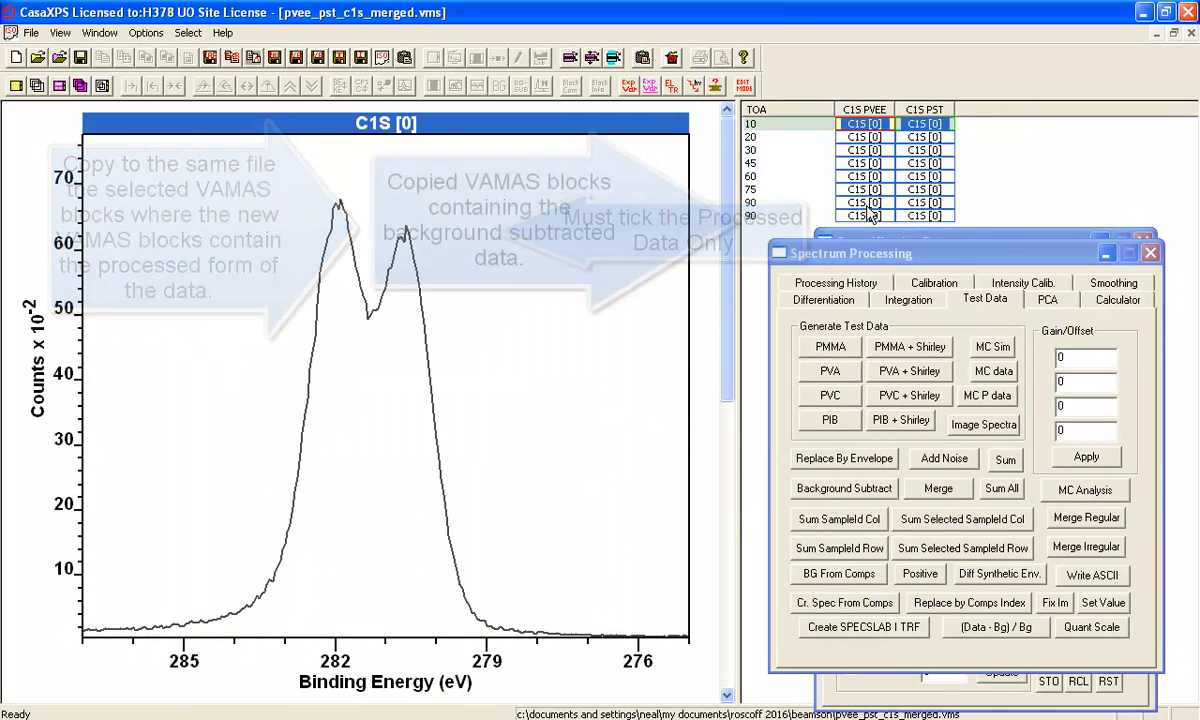
- Set the Block Id of the copied 90-degree PVEE block to %&<>LS-PVEE-90
{"action": "left_click", "coordinate": [562, 84]}
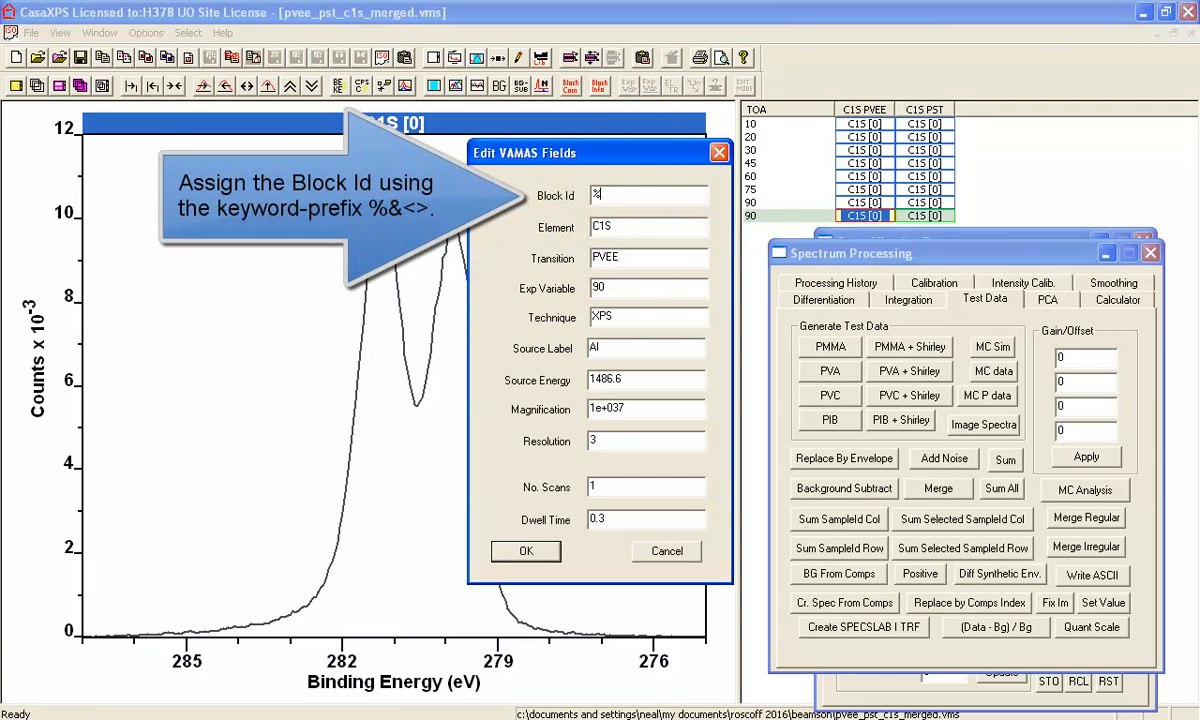
{"action": "type", "text": "%&<>LS-PVEE-90"}
{"action": "key", "text": "Return"}
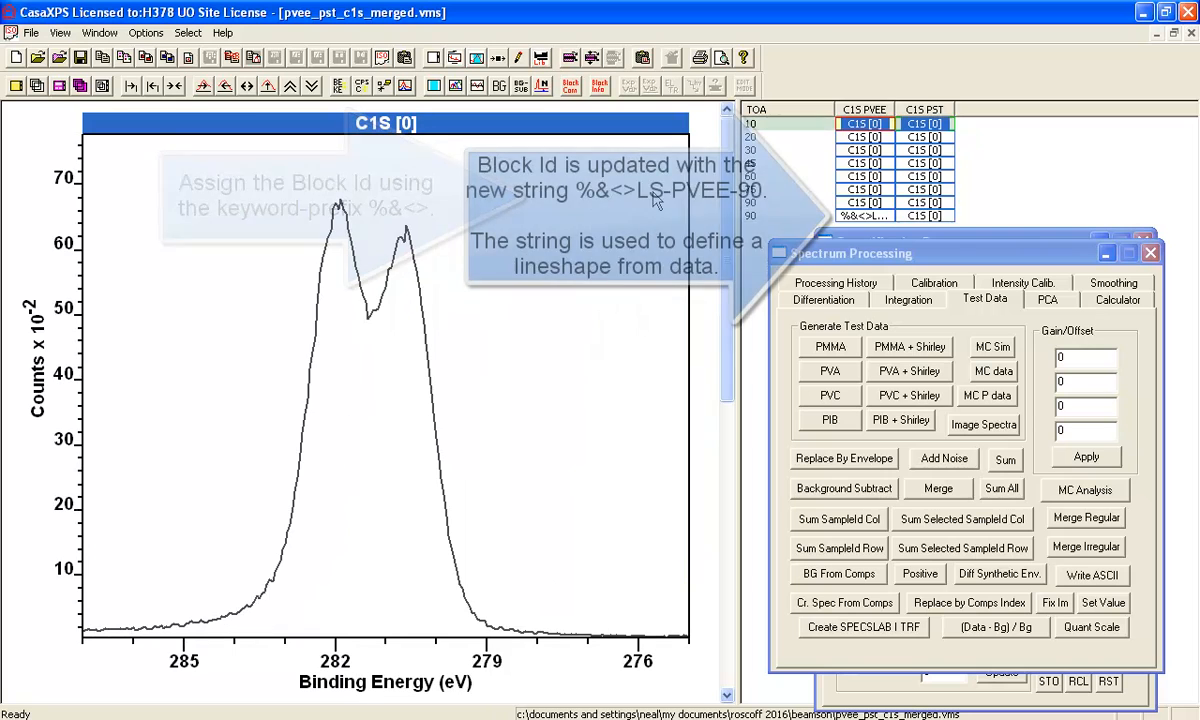
- Set the Block Id of the copied 90-degree PST block to %&<>LS-PS-90
{"action": "left_click", "coordinate": [925, 215]}
{"action": "left_click", "coordinate": [603, 89]}
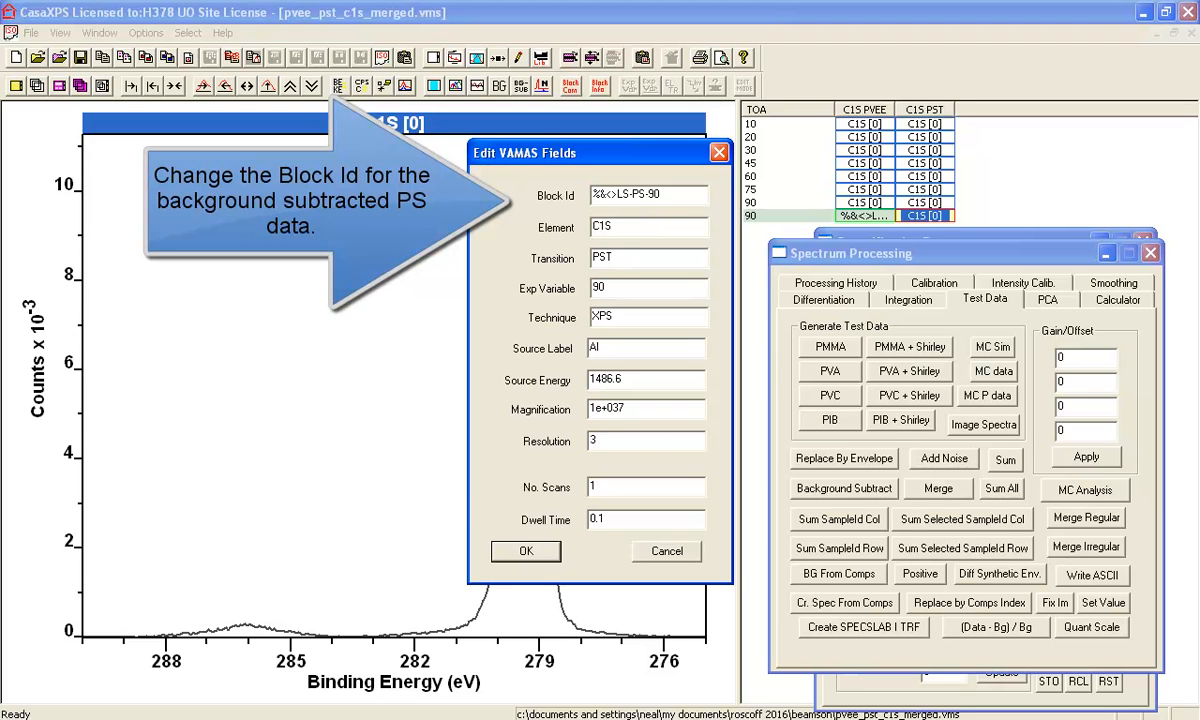
{"action": "key", "text": "Return"}
- Remove the background subtraction from the original 90-degree C1S PVEE and PST spectra
{"action": "left_click", "coordinate": [888, 203]}
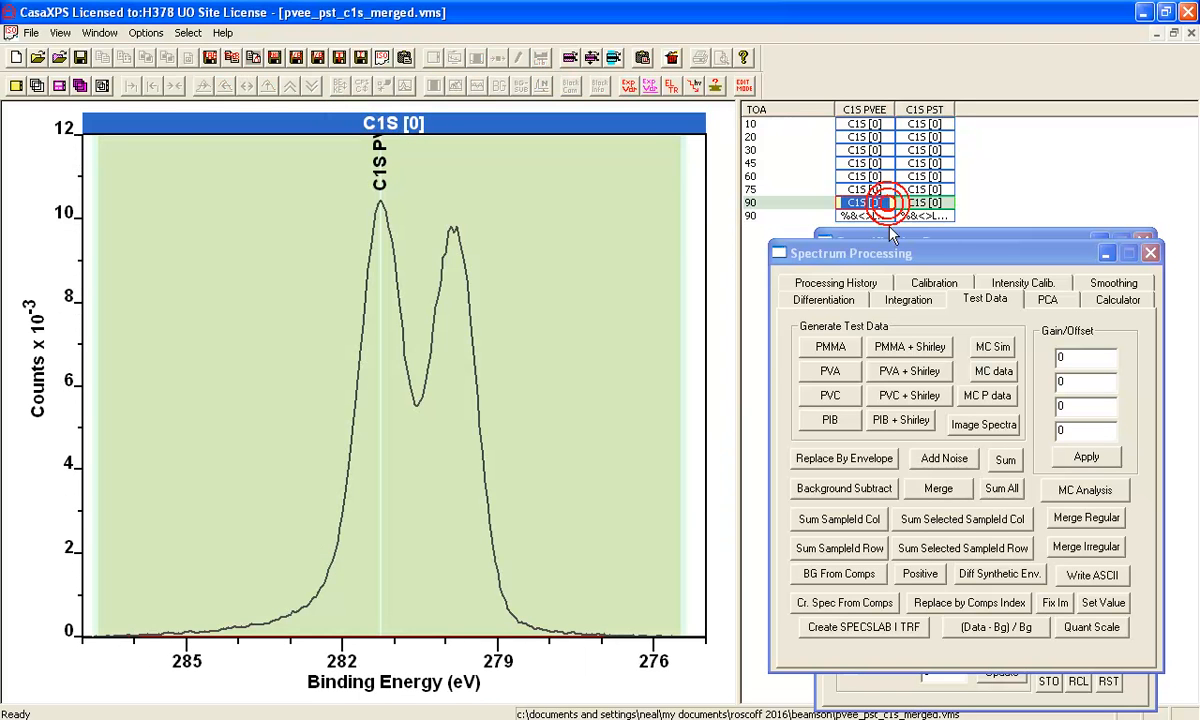
{"action": "left_click", "coordinate": [835, 283]}
{"action": "left_click", "coordinate": [1025, 540]}
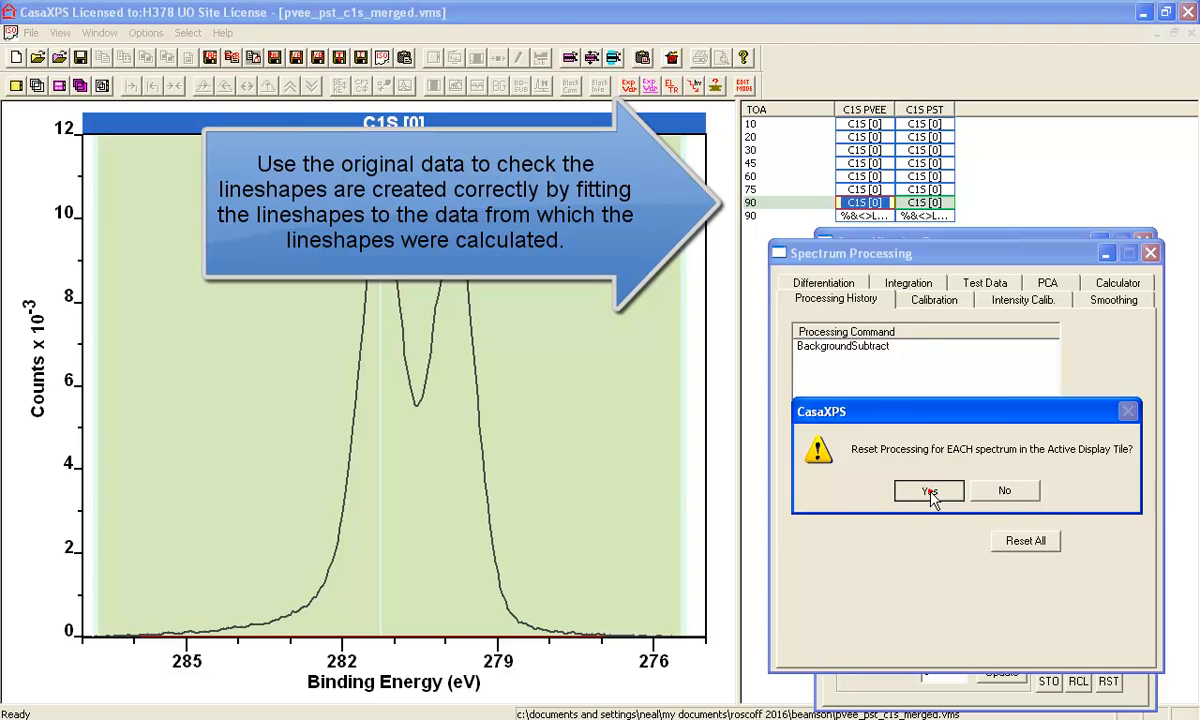
{"action": "left_click", "coordinate": [929, 491]}
{"action": "left_click", "coordinate": [922, 203]}
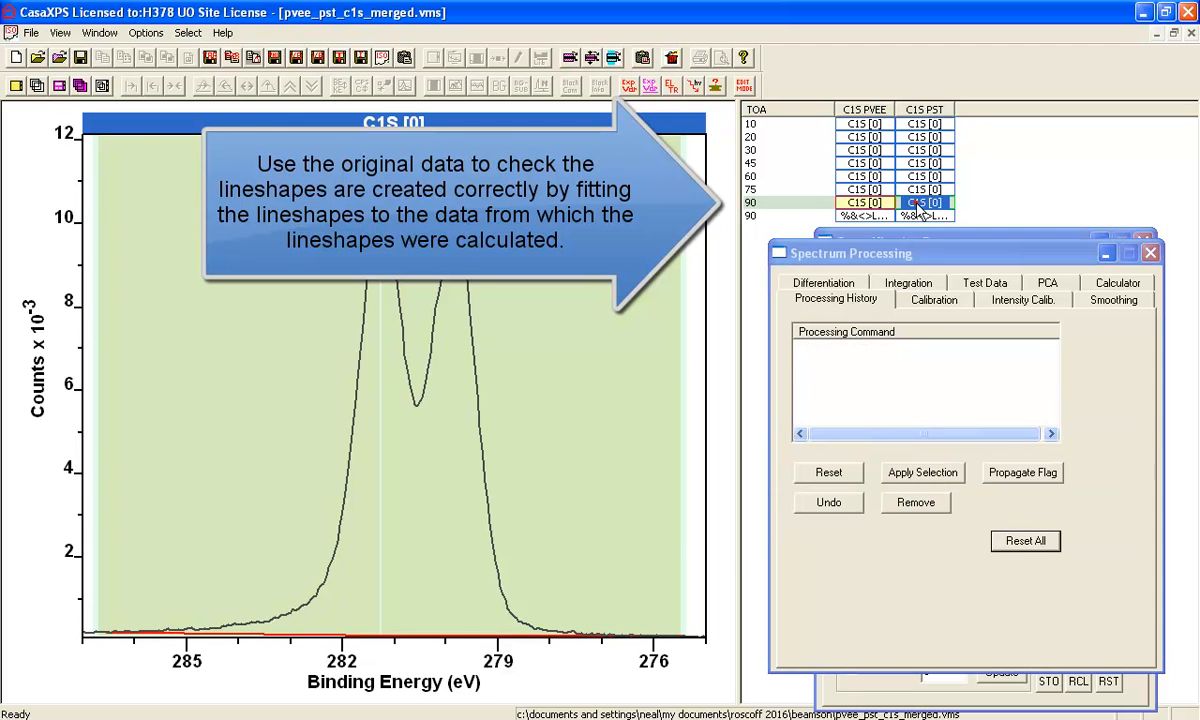
{"action": "left_click", "coordinate": [829, 508]}
- Create a component on the original 90-degree C1S PST spectrum and set its line shape to %&<>LS-PS-90
{"action": "left_click", "coordinate": [920, 216]}
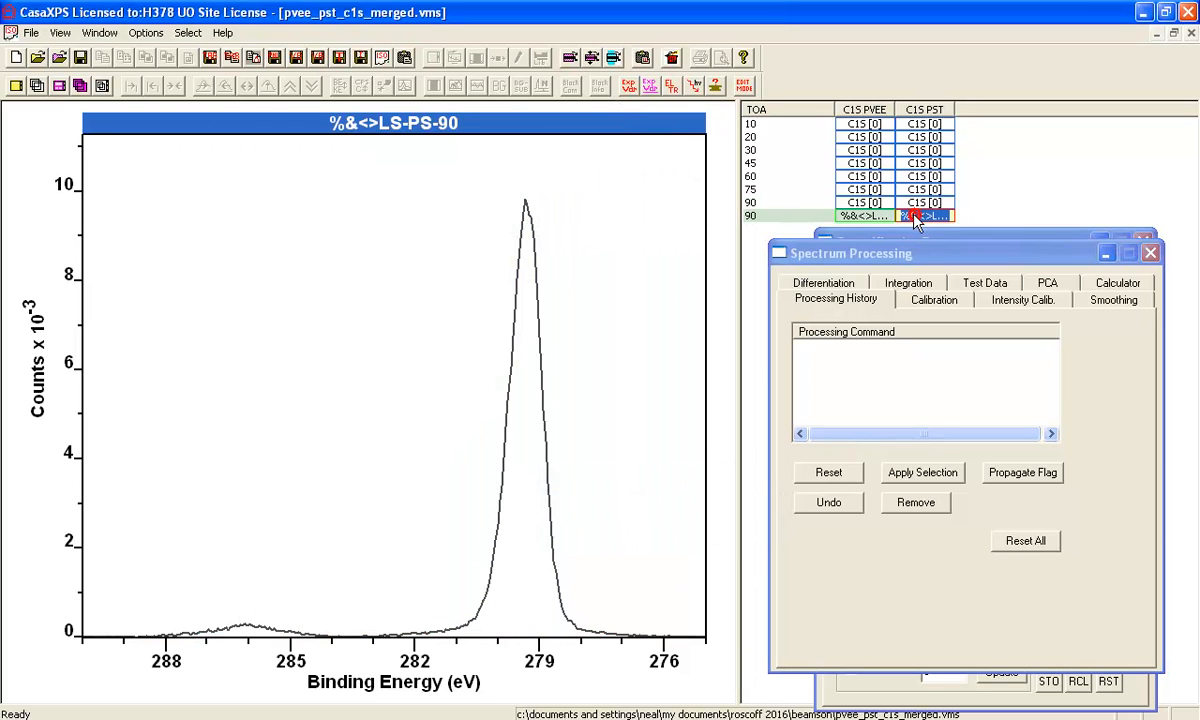
{"action": "left_click", "coordinate": [913, 240]}
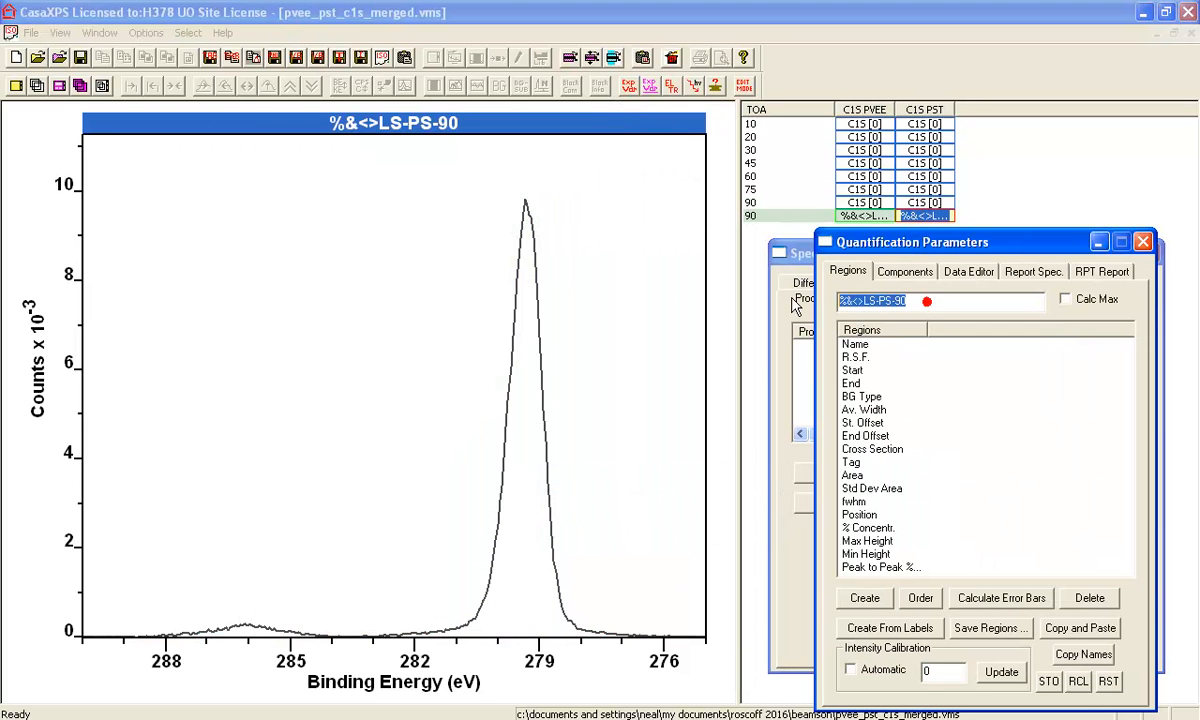
{"action": "left_click", "coordinate": [913, 204]}
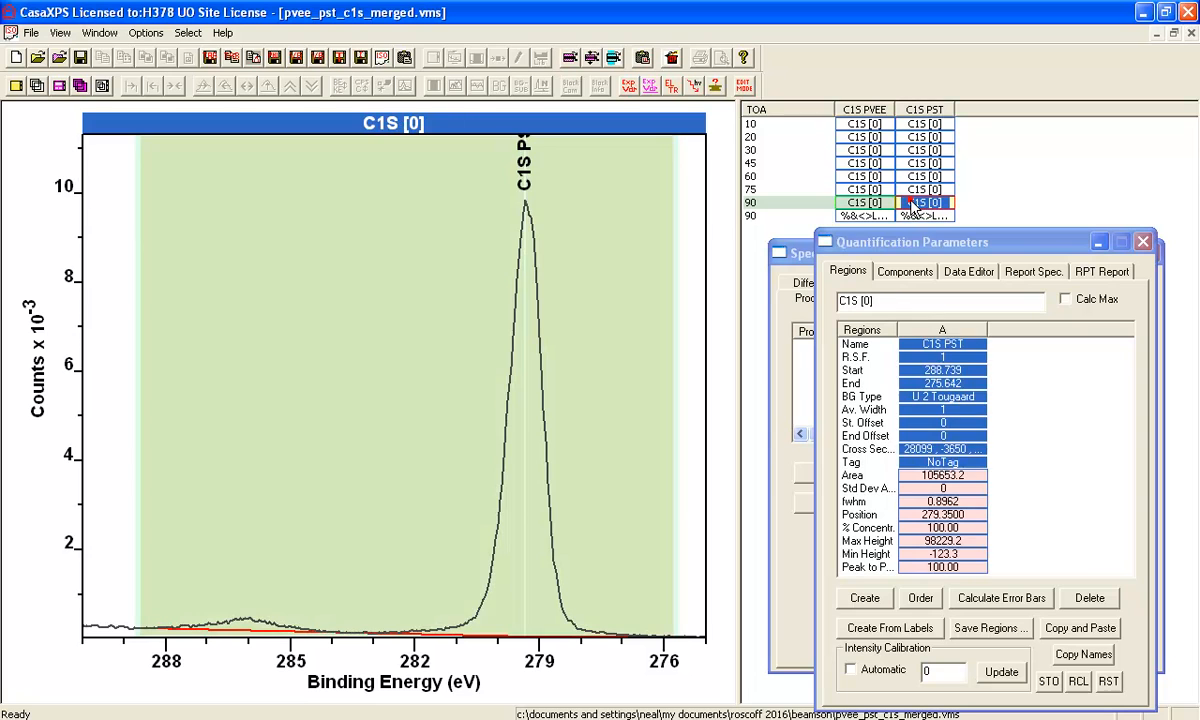
{"action": "left_click", "coordinate": [898, 272]}
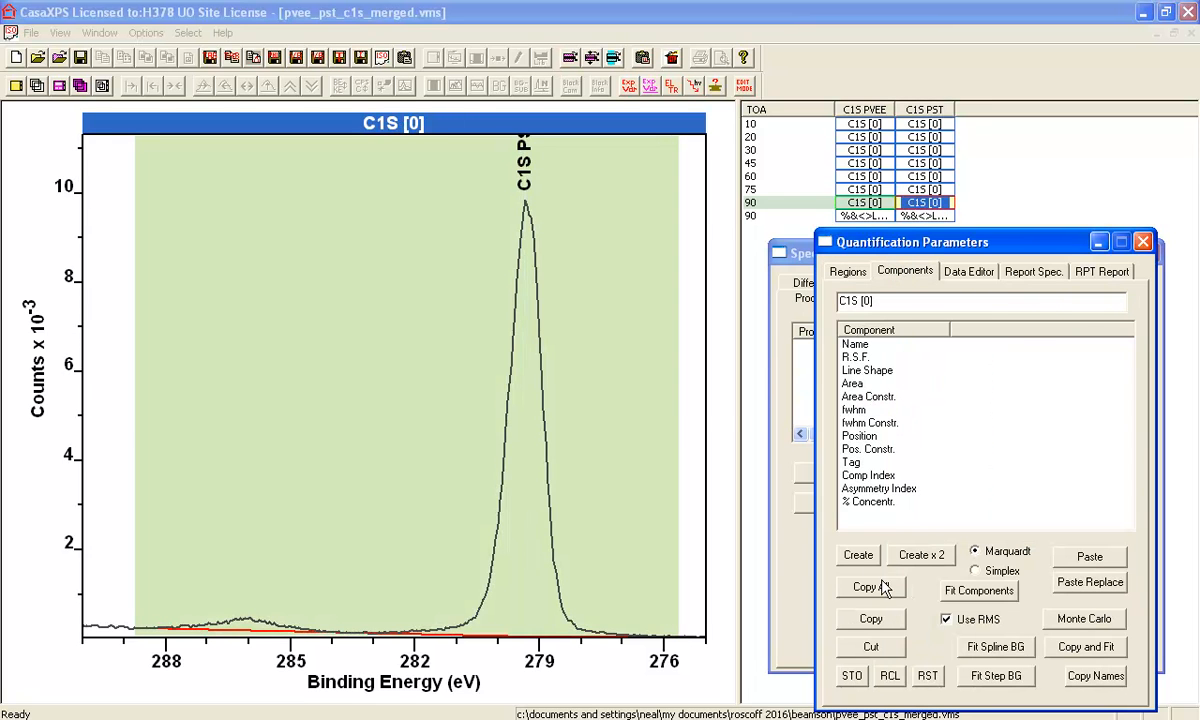
{"action": "left_click", "coordinate": [858, 554]}
{"action": "left_click", "coordinate": [1017, 372]}
{"action": "key", "text": "Return"}
{"action": "key", "text": "Return"}
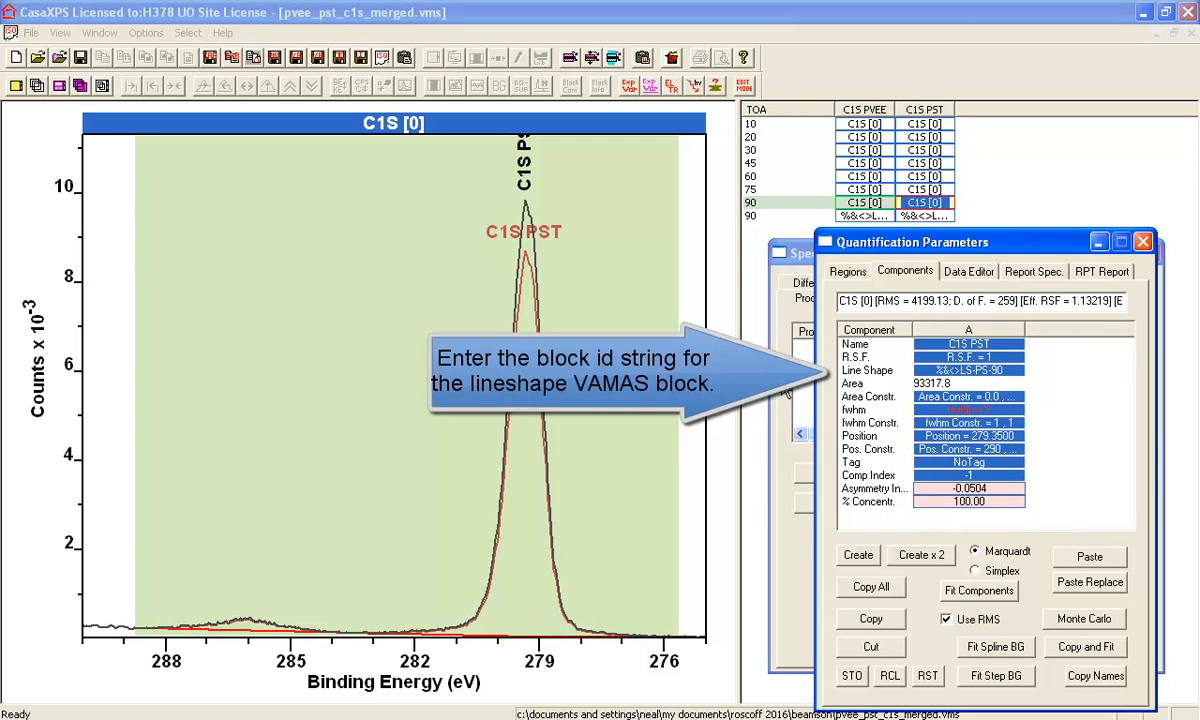
- Fit the %&<>LS-PS-90 component to the 90-degree C1S PST spectrum
{"action": "left_click", "coordinate": [985, 591]}
{"action": "left_click", "coordinate": [955, 357]}
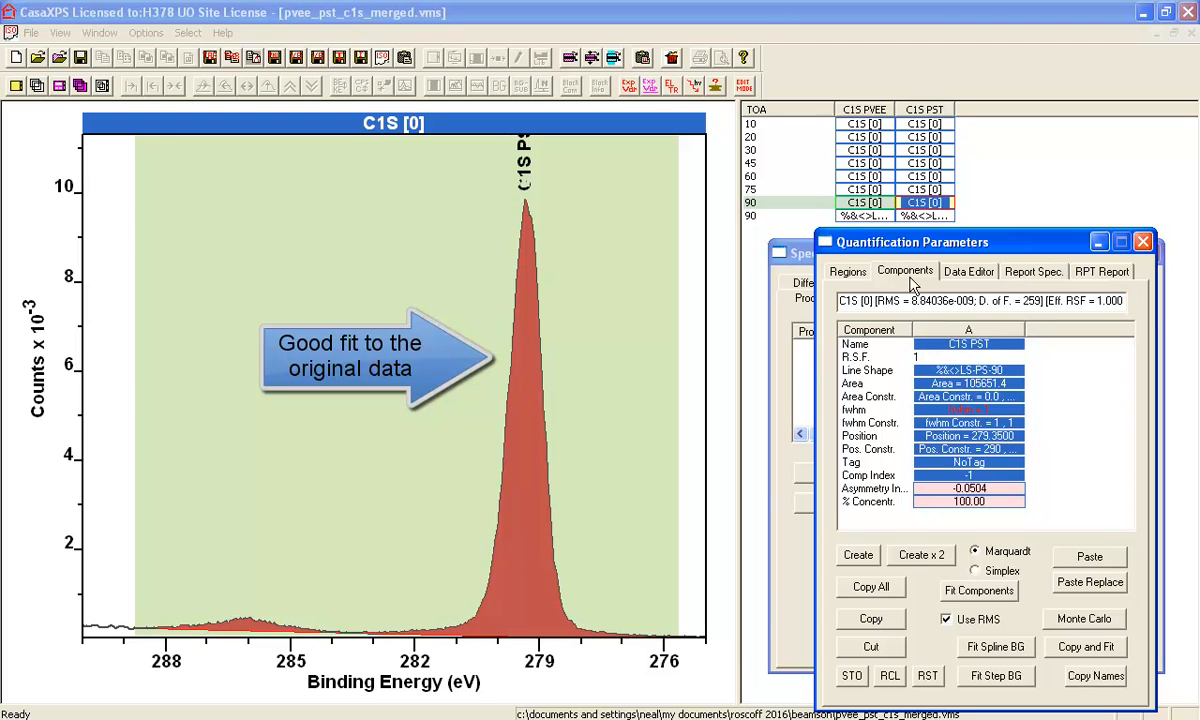
- Create a component on the original 90-degree C1S PVEE spectrum, set its line shape to %&<>LS-PVEE-90 and fit it to the data
{"action": "left_click", "coordinate": [866, 203]}
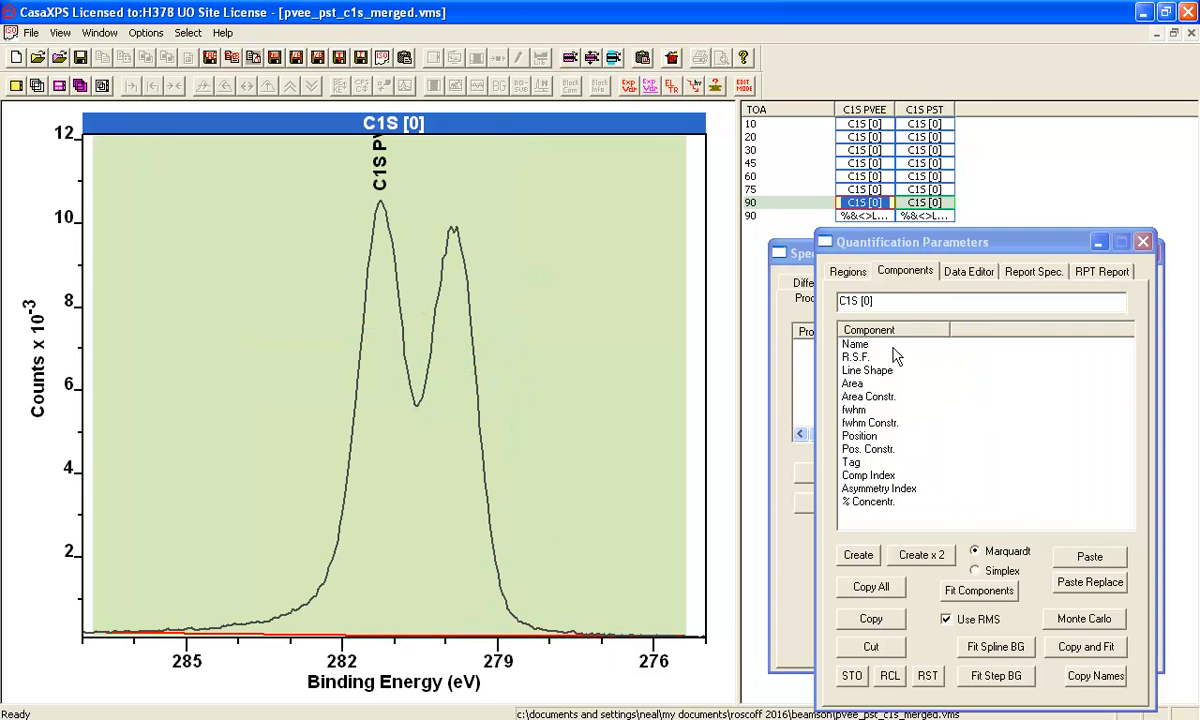
{"action": "left_click", "coordinate": [863, 216]}
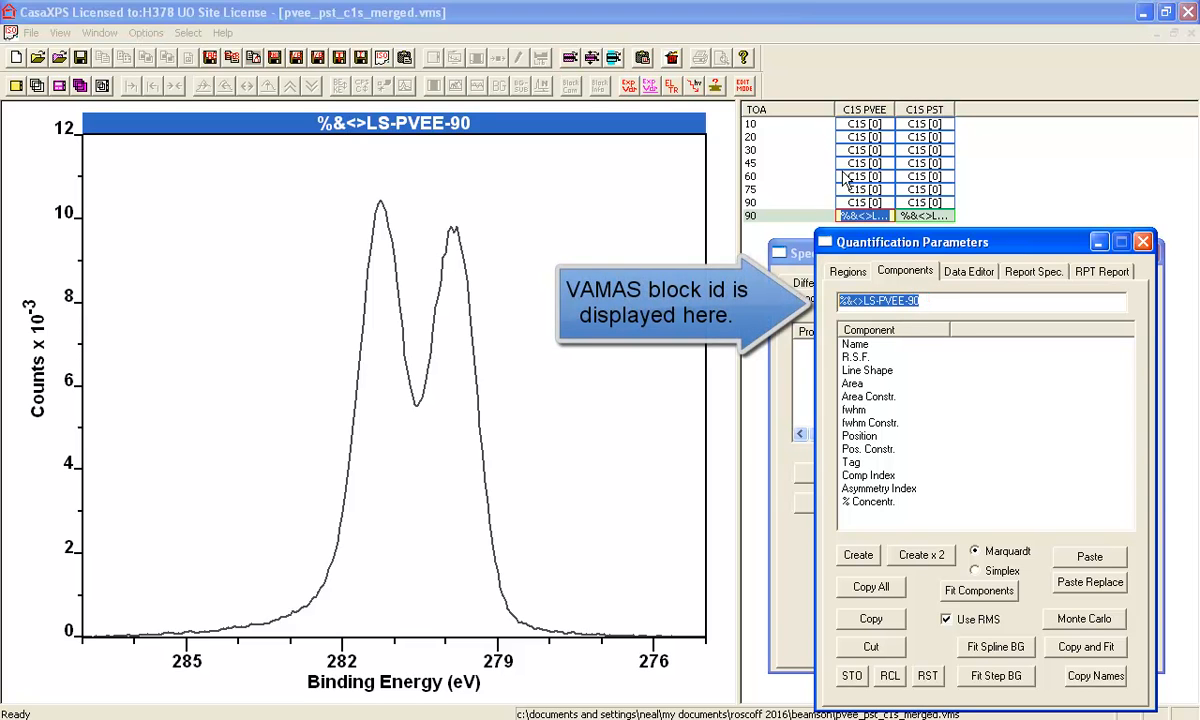
{"action": "left_click", "coordinate": [864, 203]}
{"action": "left_click", "coordinate": [858, 558]}
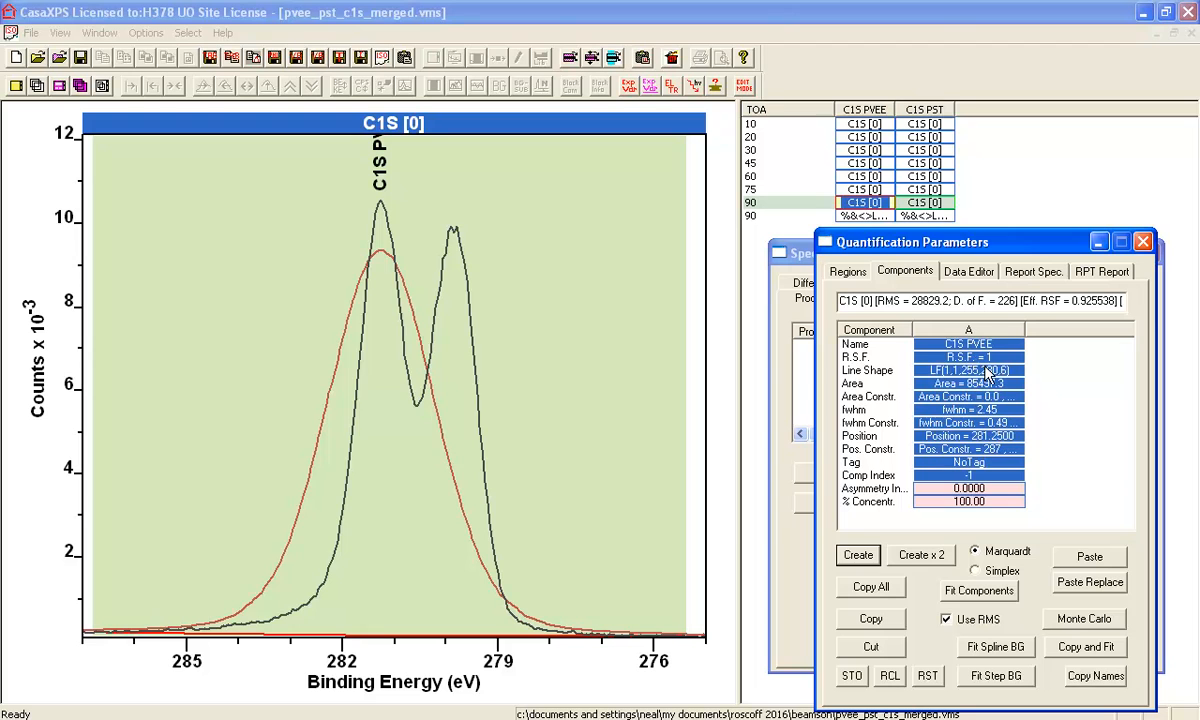
{"action": "left_click", "coordinate": [988, 373]}
{"action": "key", "text": "ctrl+v"}
{"action": "key", "text": "Return"}
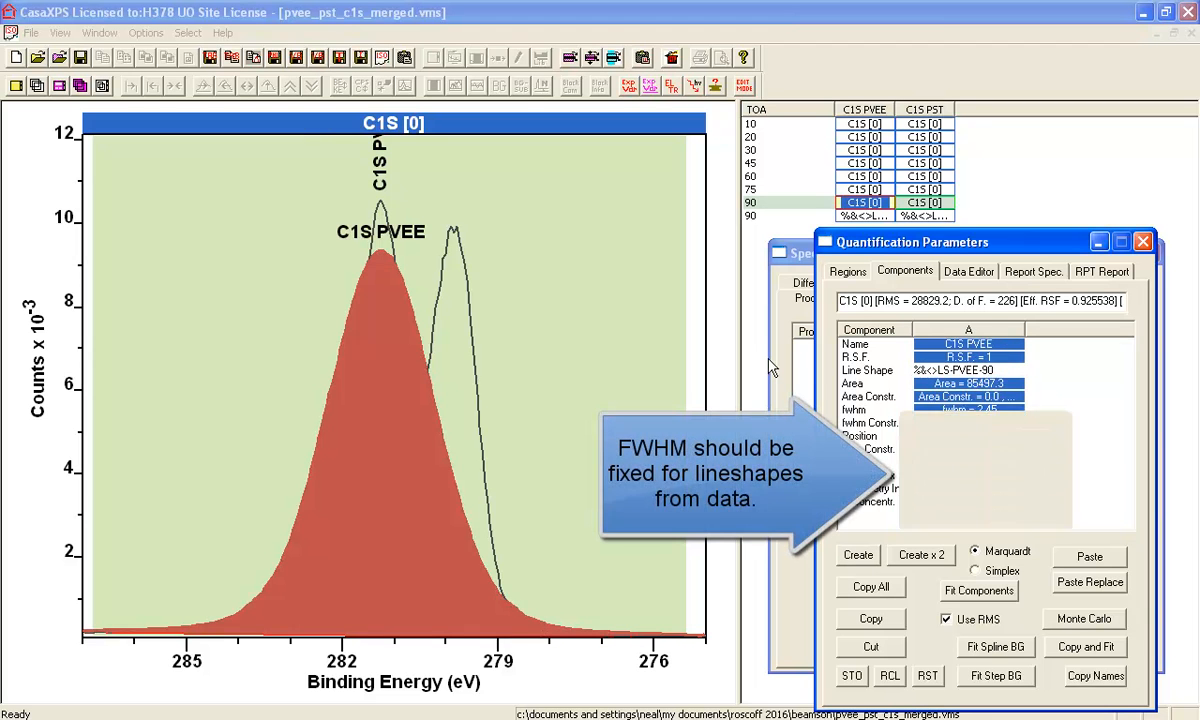
{"action": "left_click", "coordinate": [975, 591]}
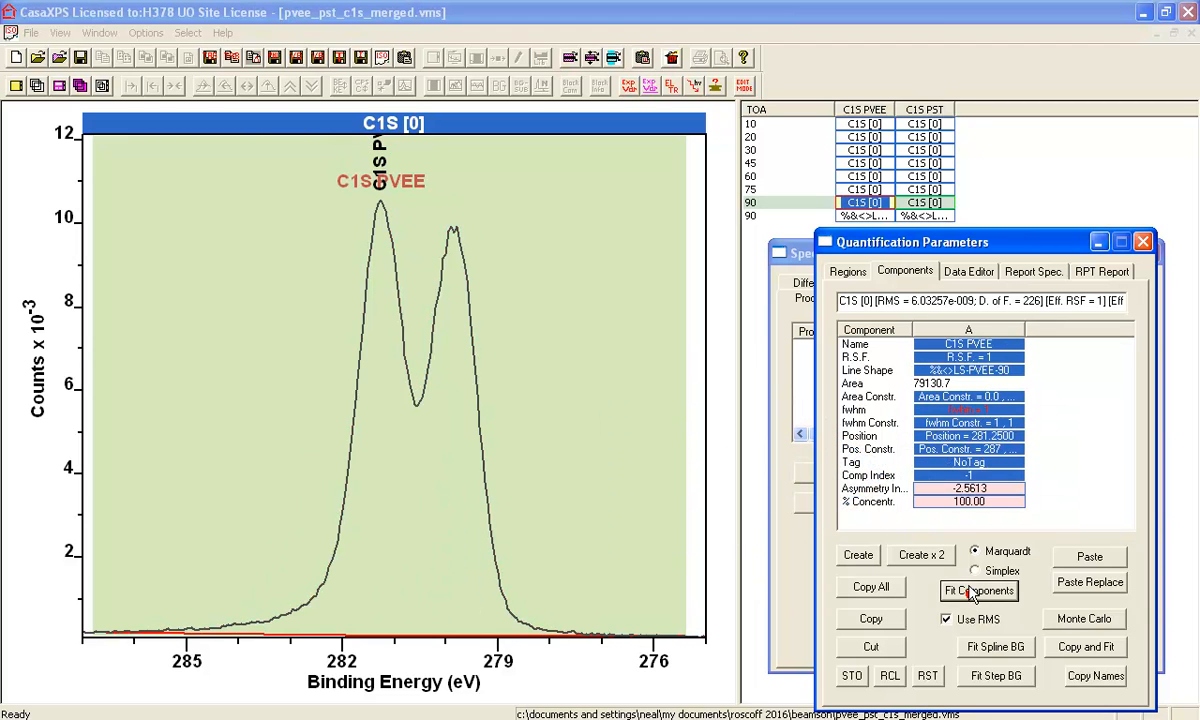
{"action": "left_click", "coordinate": [966, 338]}
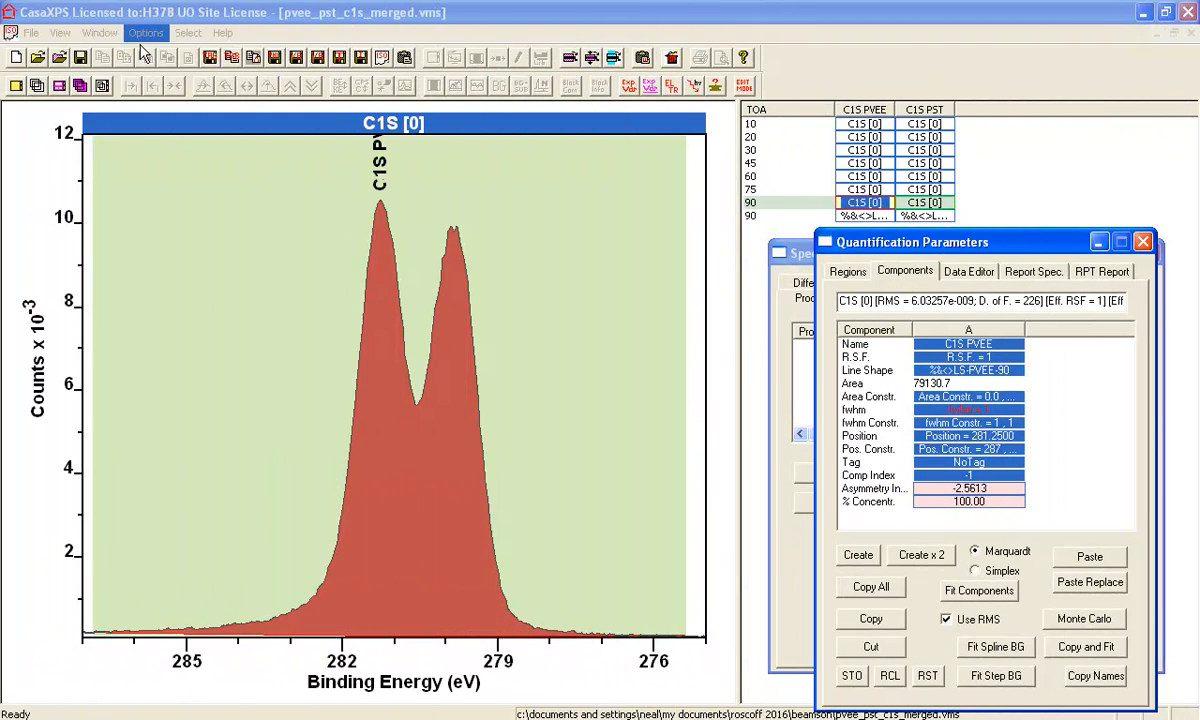
- Switch to the CasaXP2 data file and select its C1s spectrum
{"action": "left_click", "coordinate": [99, 32]}
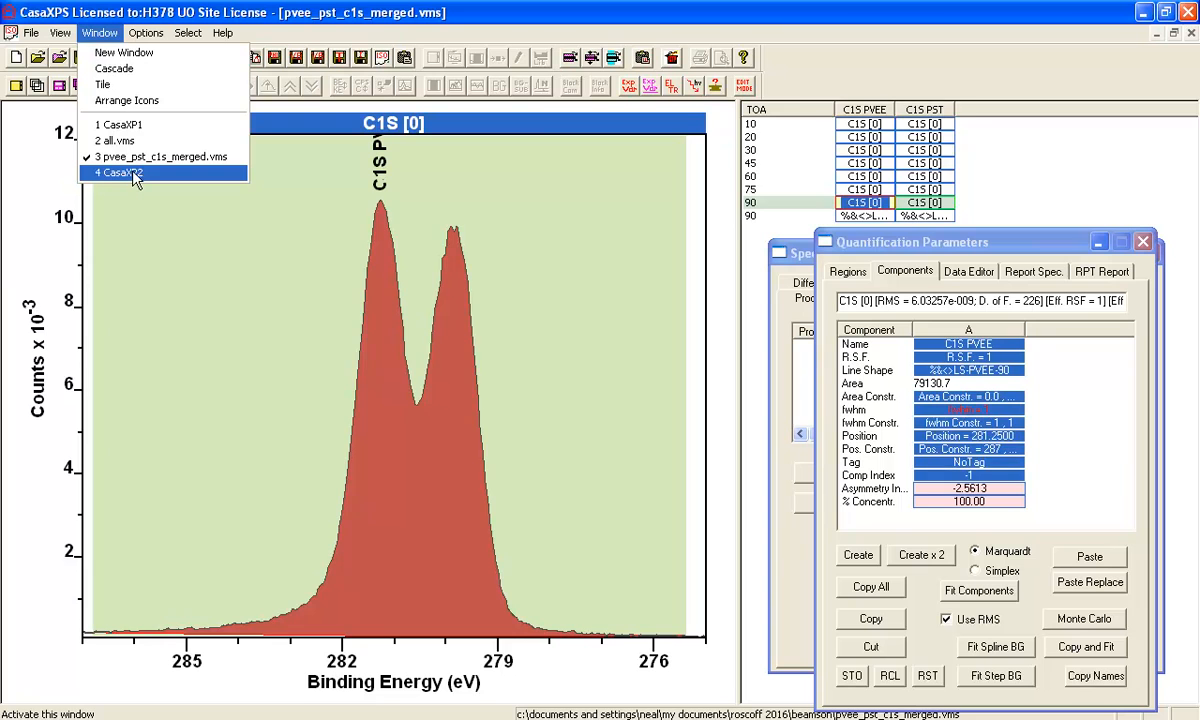
{"action": "left_click", "coordinate": [115, 140]}
{"action": "left_click", "coordinate": [99, 32]}
{"action": "left_click", "coordinate": [120, 172]}
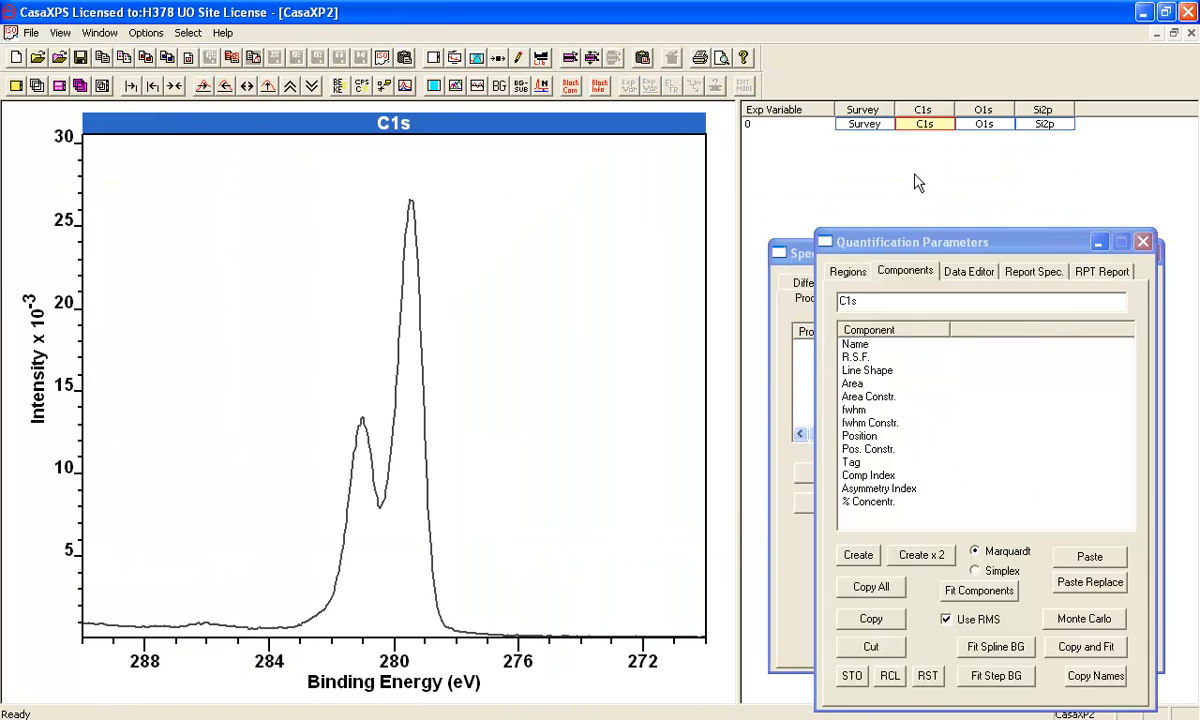
{"action": "left_click", "coordinate": [924, 124]}
- Create a quantification region on the C1s spectrum with limits from about 288.6 to 273.9 eV
{"action": "left_click_drag", "start_coordinate": [895, 240], "coordinate": [916, 213]}
{"action": "left_click", "coordinate": [866, 239]}
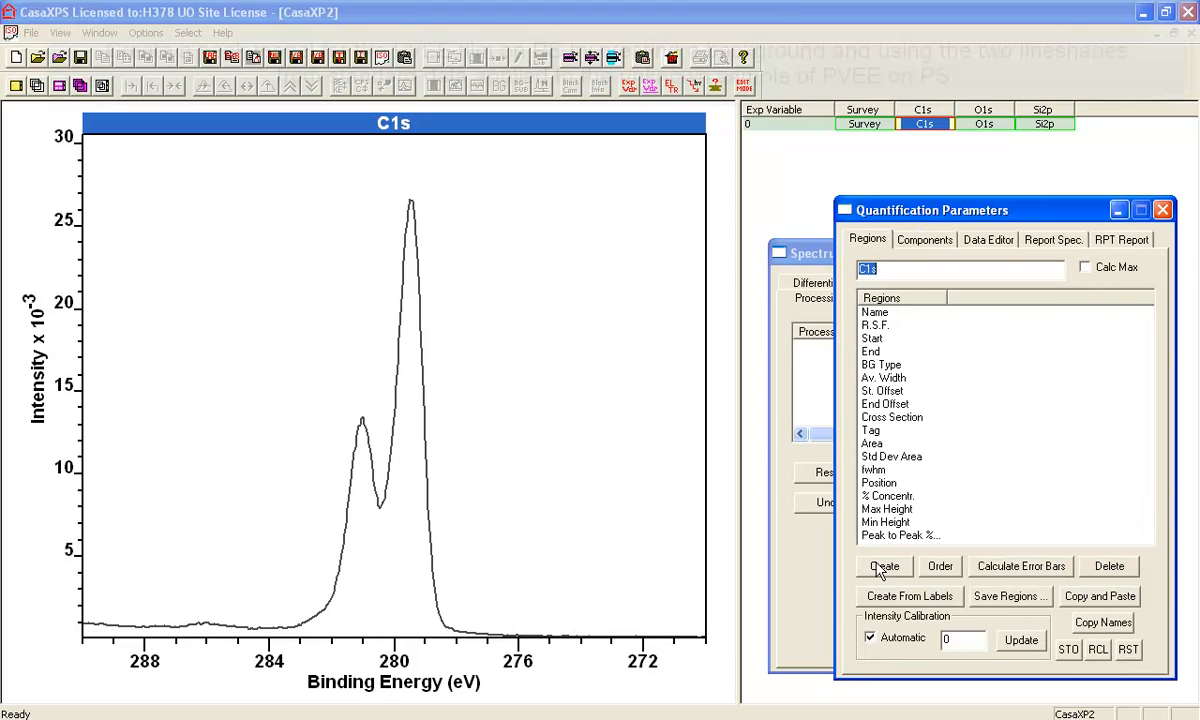
{"action": "left_click", "coordinate": [882, 566]}
{"action": "left_click_drag", "start_coordinate": [692, 505], "coordinate": [490, 515]}
{"action": "left_click_drag", "start_coordinate": [100, 538], "coordinate": [127, 536]}
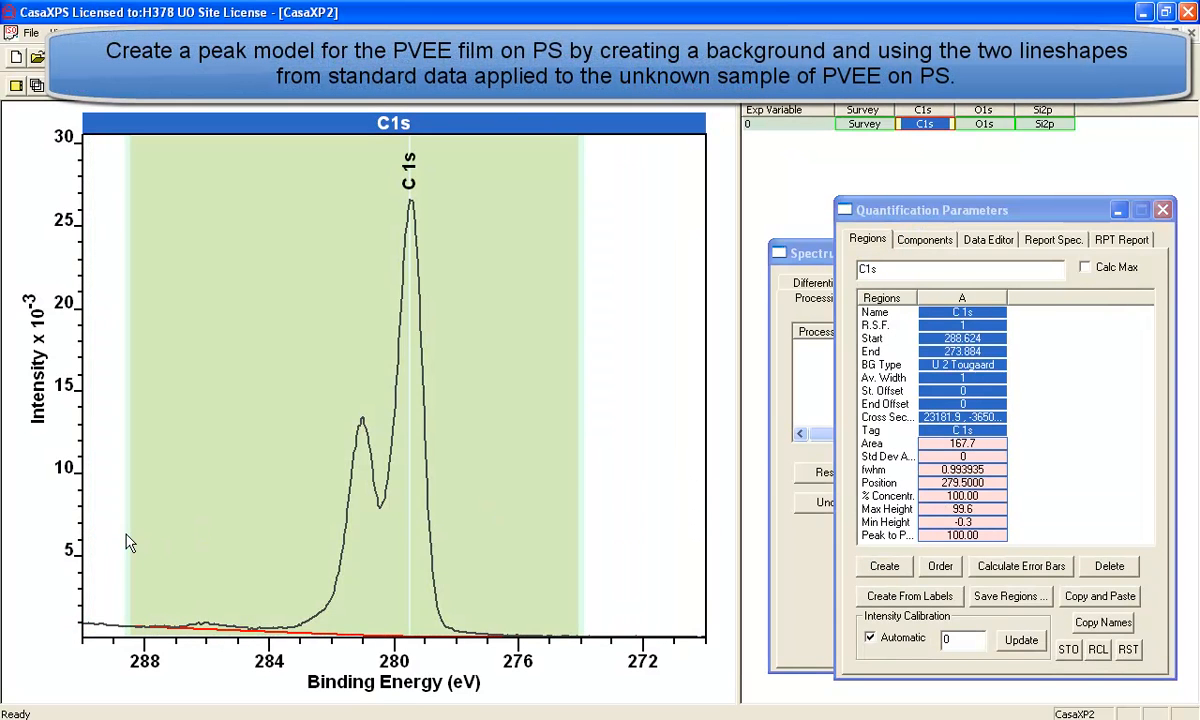
- Create a first component on the C1s spectrum and choose the %&<>LS-PS-90 line shape for it
{"action": "left_click", "coordinate": [930, 240]}
{"action": "left_click", "coordinate": [877, 523]}
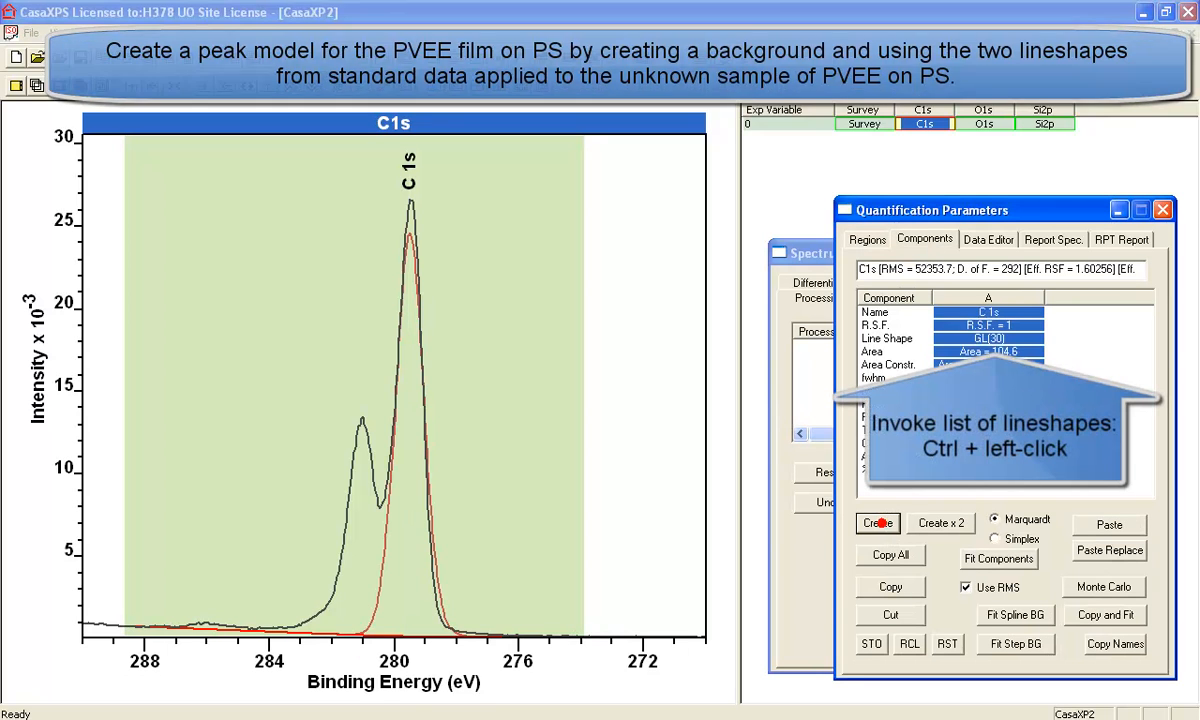
{"action": "left_click", "coordinate": [990, 338], "text": "ctrl"}
{"action": "left_click", "coordinate": [935, 379]}
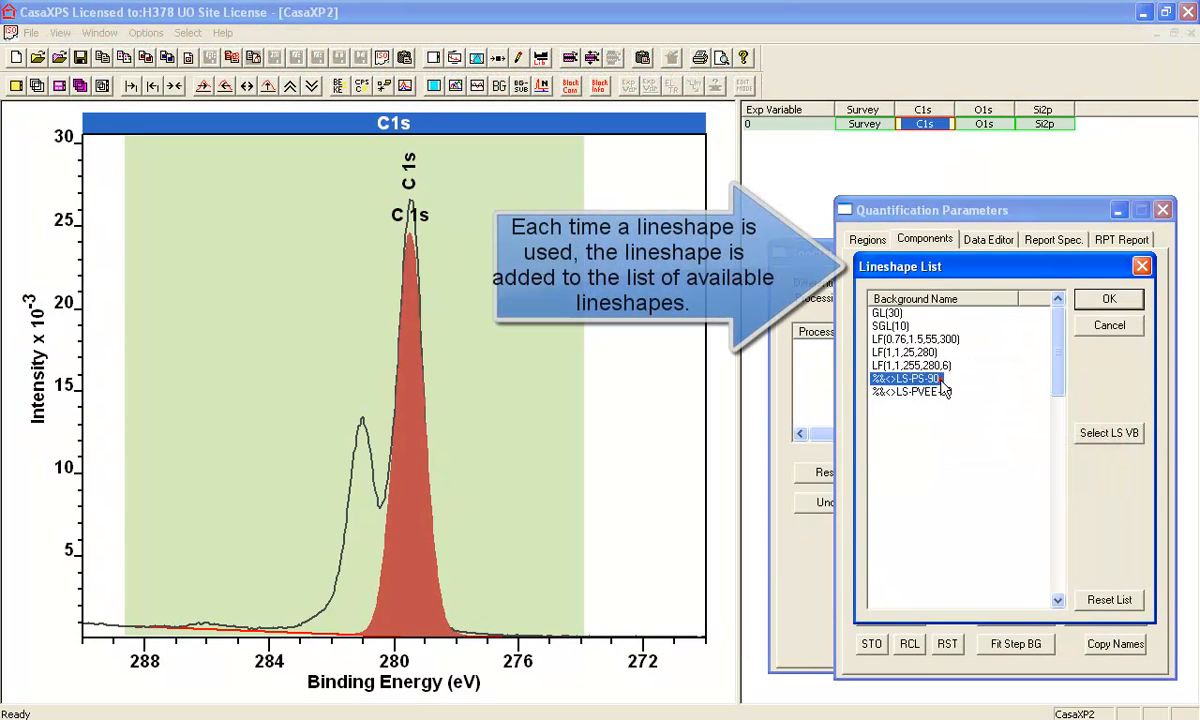
{"action": "left_click", "coordinate": [1084, 299]}
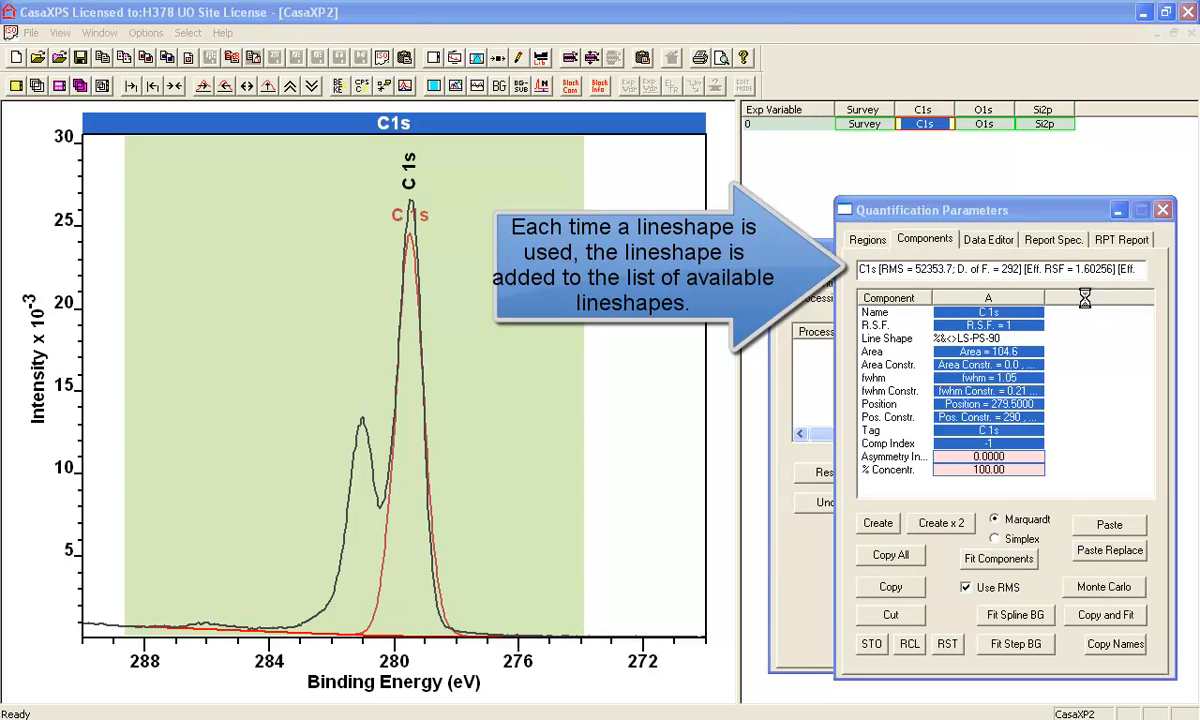
- Add a second component to the C1s peak model and choose the %&<>LS-PVEE-90 line shape for it
{"action": "left_click", "coordinate": [877, 523]}
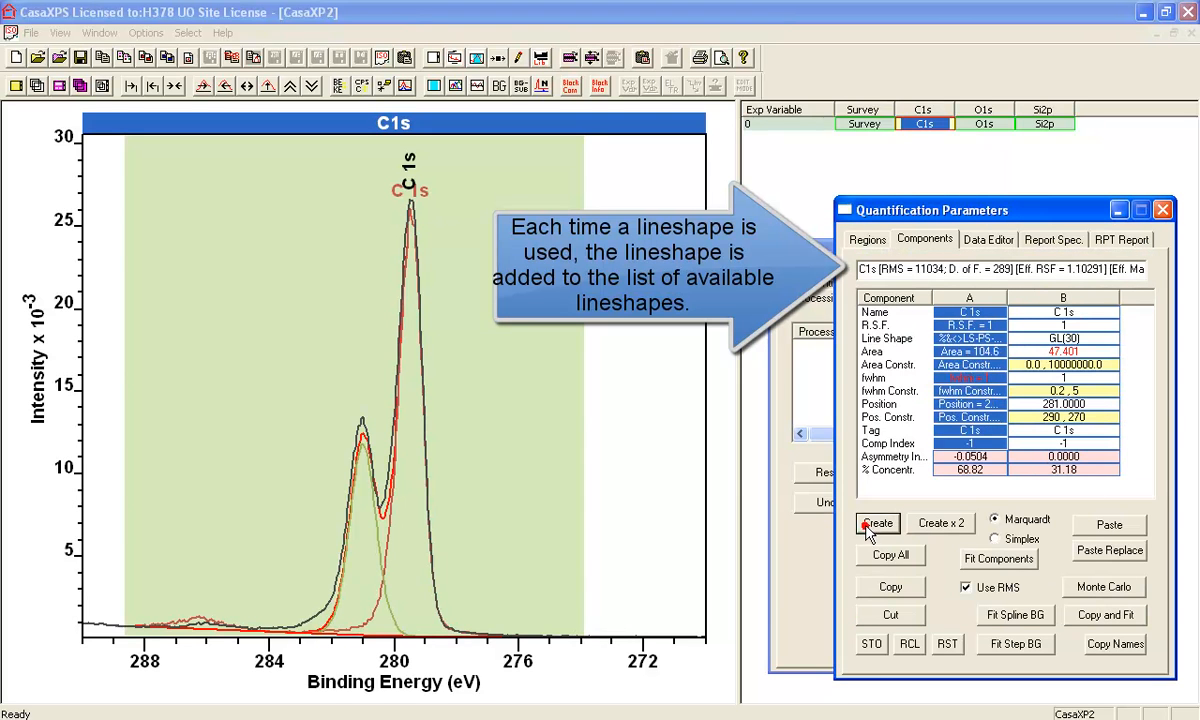
{"action": "left_click", "coordinate": [997, 340], "text": "ctrl"}
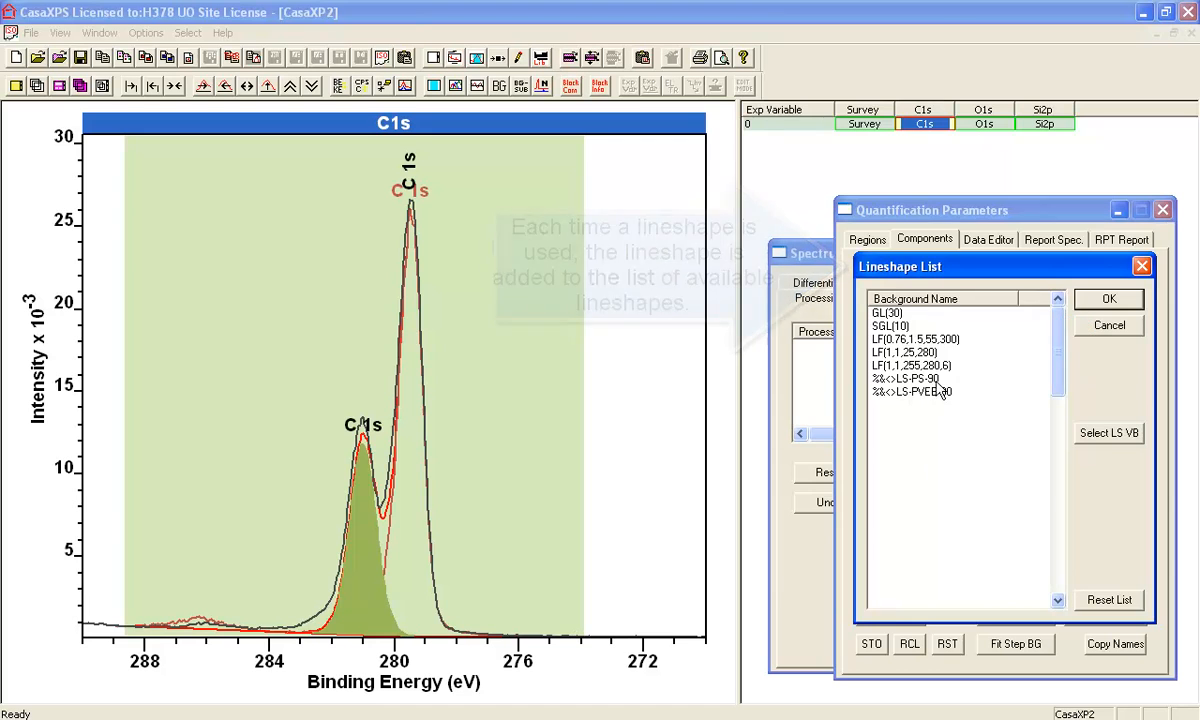
{"action": "left_click", "coordinate": [930, 392]}
{"action": "left_click", "coordinate": [1104, 300]}
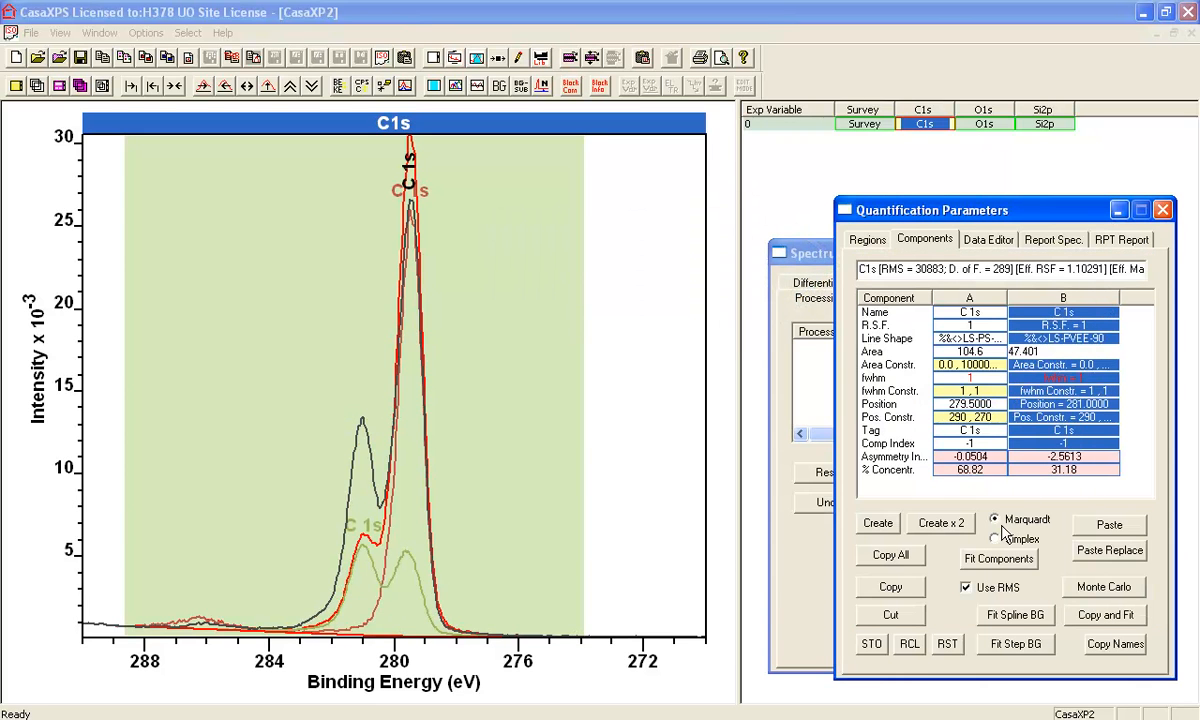
- Fit both components to the C1s spectrum, then turn off RMS and fit them again
{"action": "left_click", "coordinate": [1000, 561]}
{"action": "left_click", "coordinate": [975, 588]}
{"action": "left_click", "coordinate": [981, 556]}
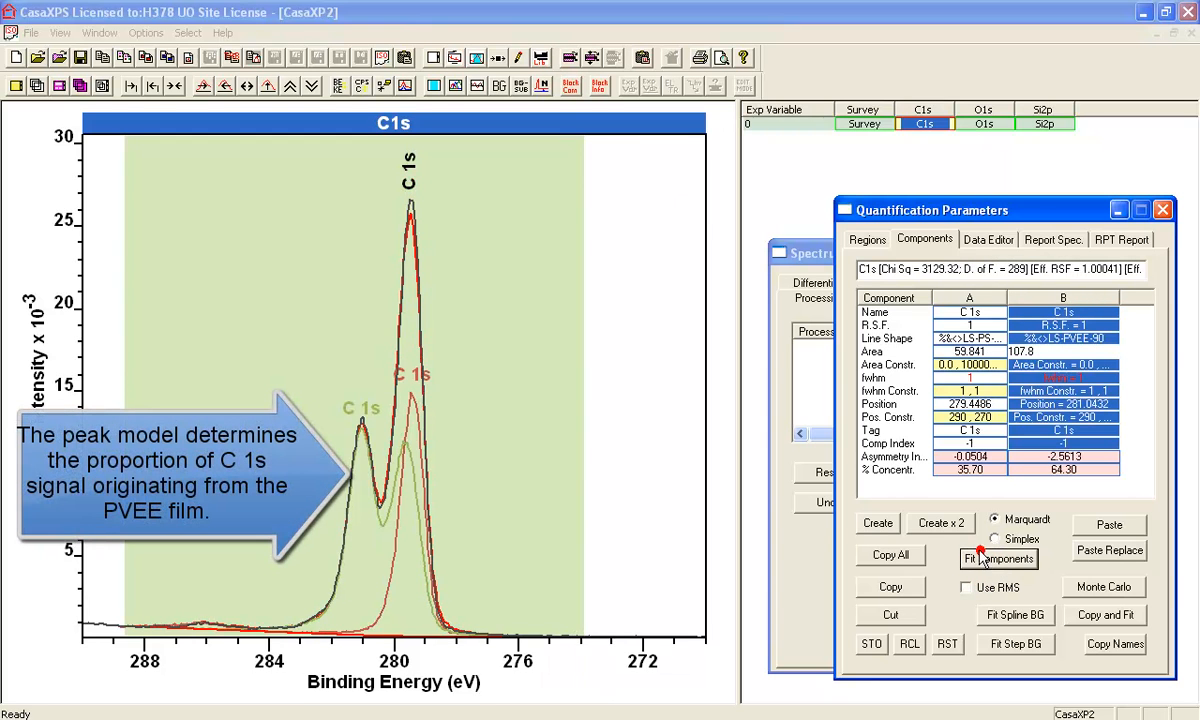
{"action": "left_click", "coordinate": [1063, 378]}
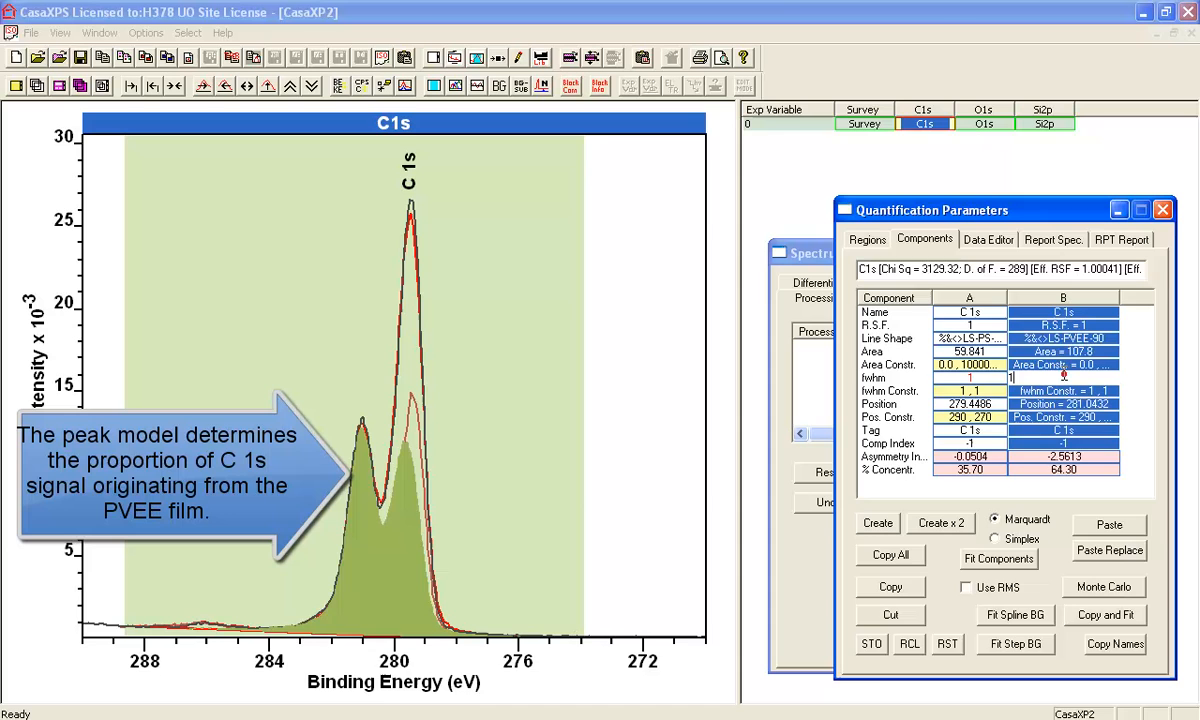
- Set the C1s spectrum's region tag to NoTag and its region name to C 1s R
{"action": "left_click", "coordinate": [872, 241]}
{"action": "left_click", "coordinate": [960, 430]}
{"action": "left_click_drag", "start_coordinate": [948, 432], "coordinate": [839, 440]}
{"action": "key", "text": "Delete"}
{"action": "key", "text": "Return"}
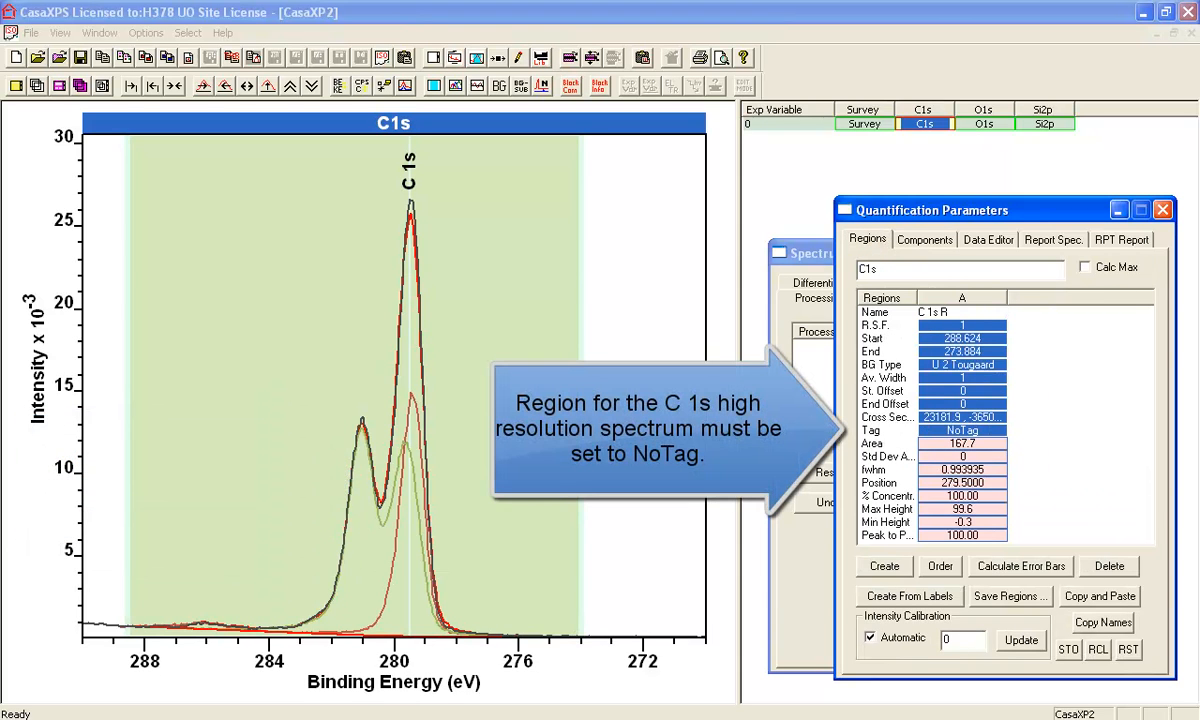
- Check the survey's quantification, then name the two C1s components C 1s PS and C 1s PVEE
{"action": "left_click", "coordinate": [851, 125]}
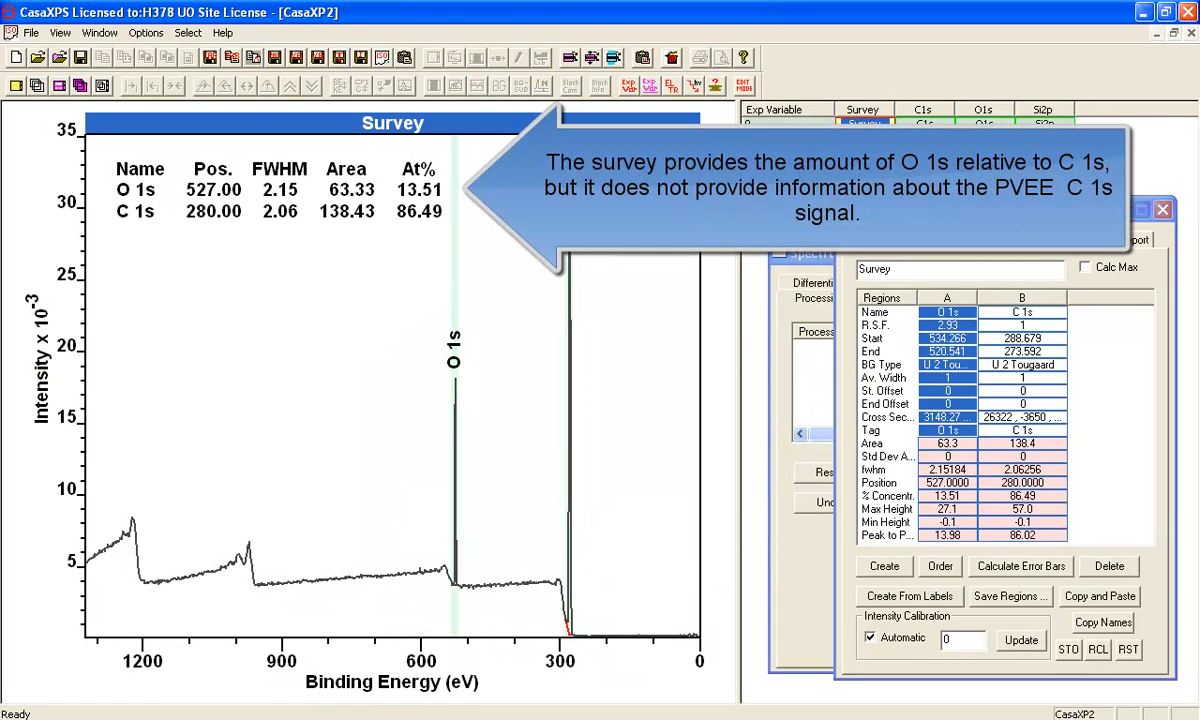
{"action": "left_click", "coordinate": [919, 127]}
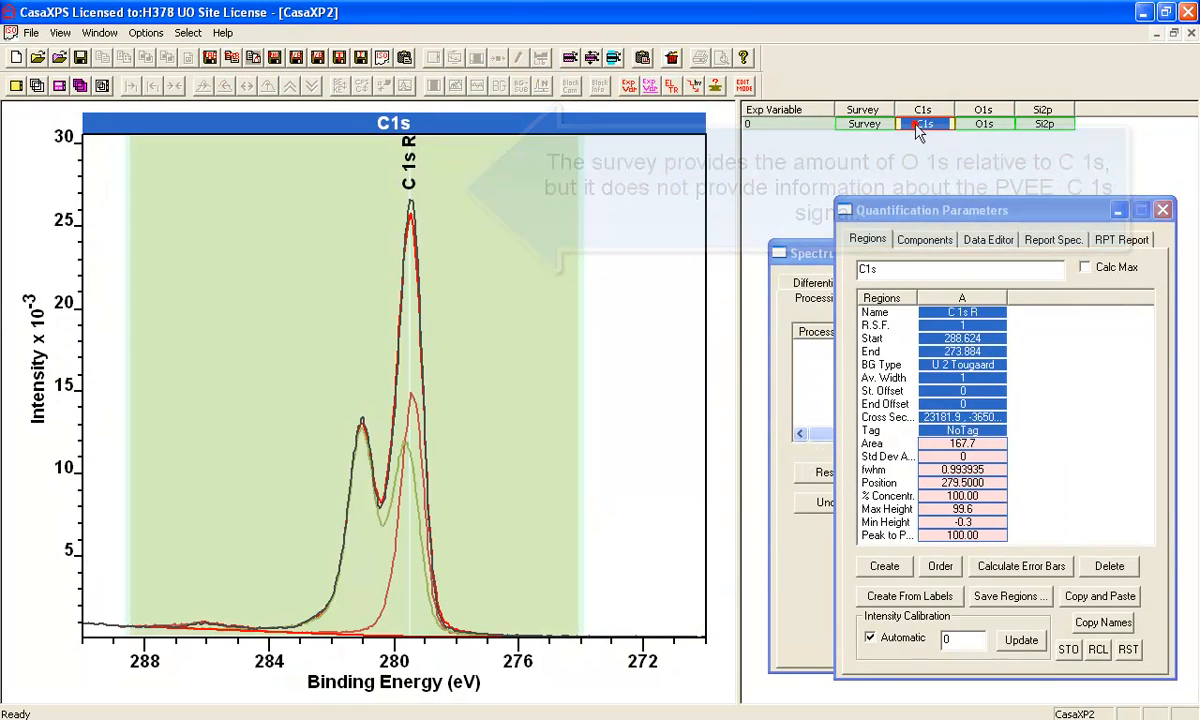
{"action": "left_click", "coordinate": [930, 242]}
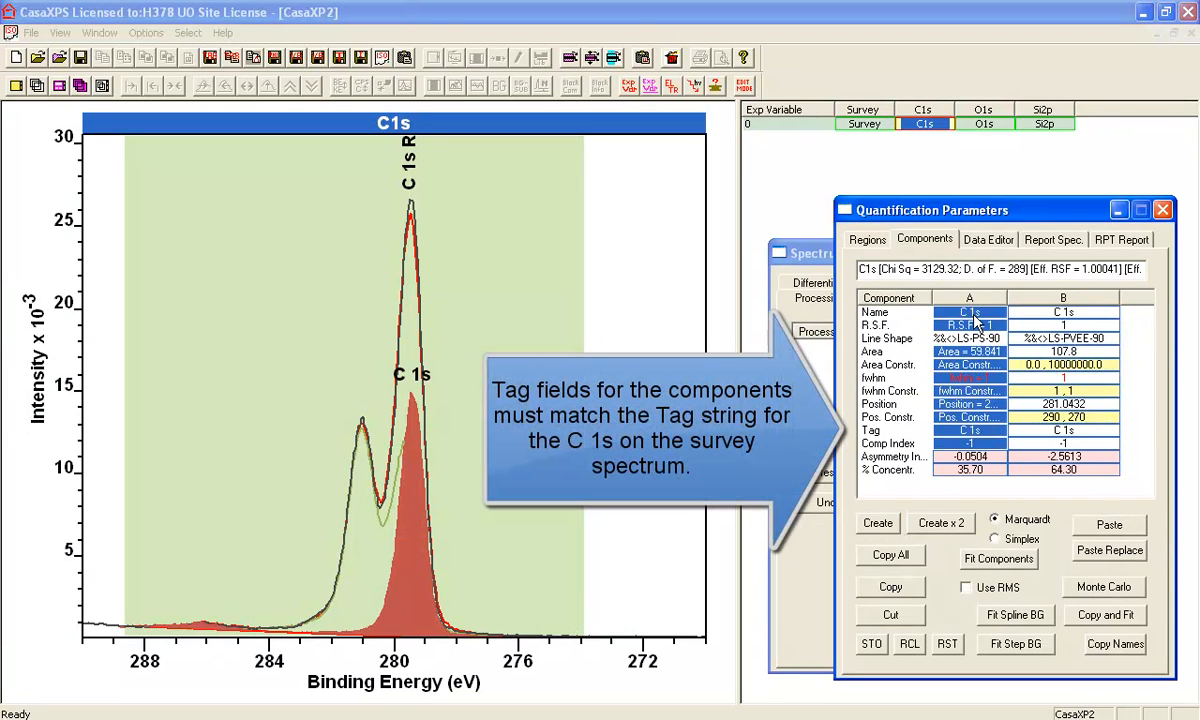
{"action": "left_click", "coordinate": [970, 312]}
{"action": "type", "text": "PS"}
{"action": "key", "text": "Return"}
{"action": "left_click", "coordinate": [1043, 310]}
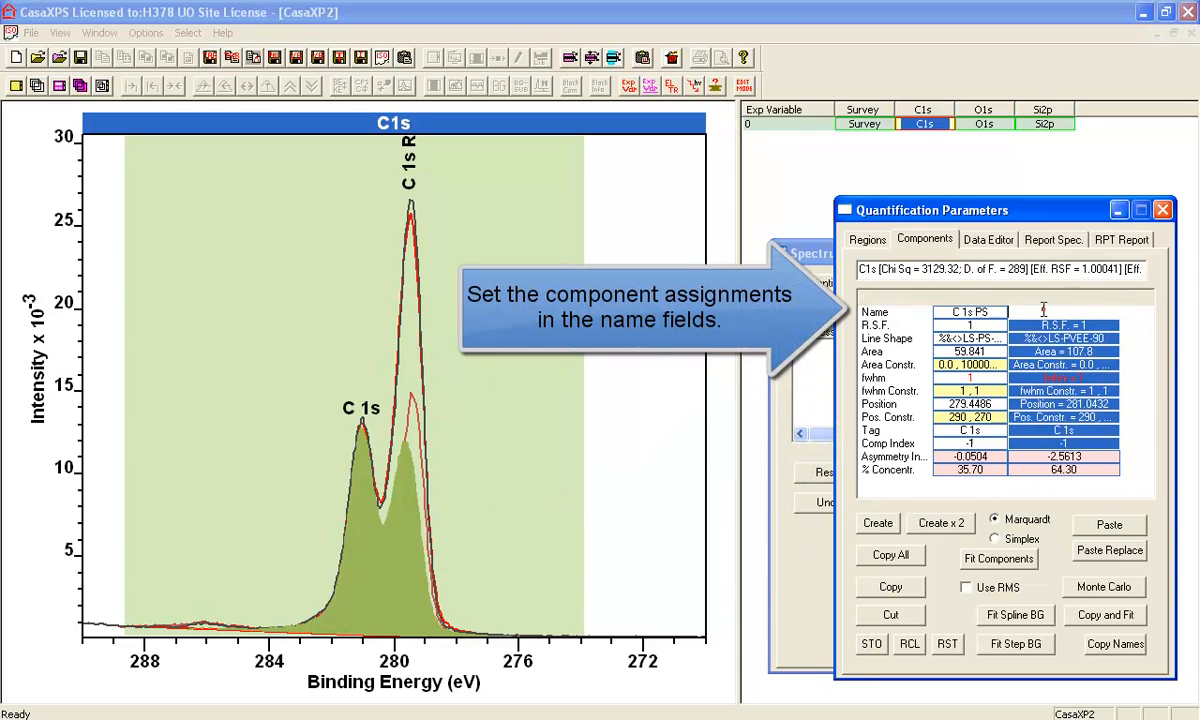
{"action": "type", "text": "PV"}
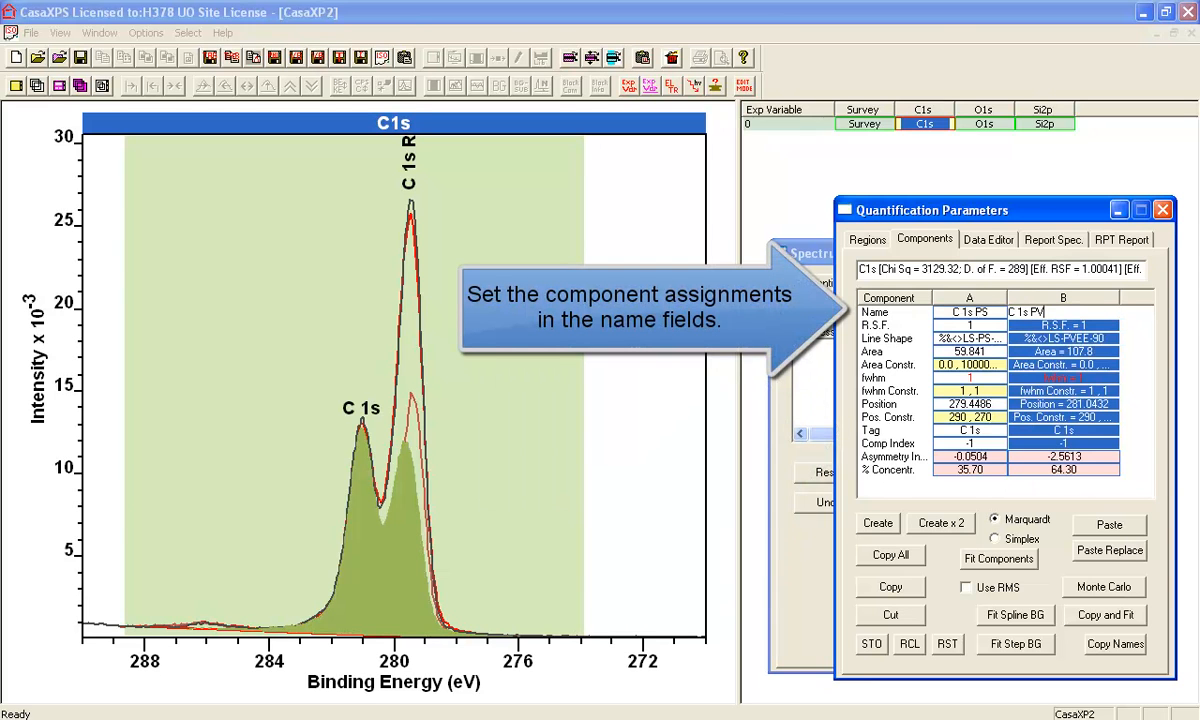
{"action": "type", "text": "EE"}
{"action": "key", "text": "Return"}
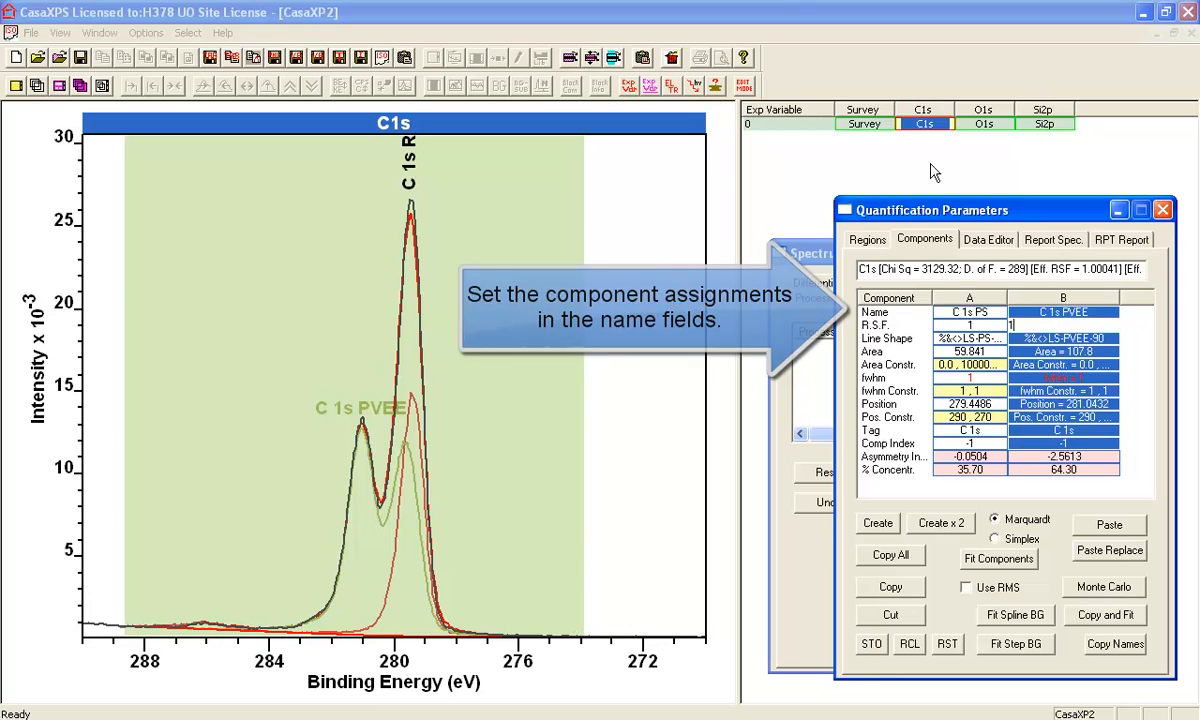
- Delete the existing region table annotation from the Survey spectrum
{"action": "left_click", "coordinate": [862, 126]}
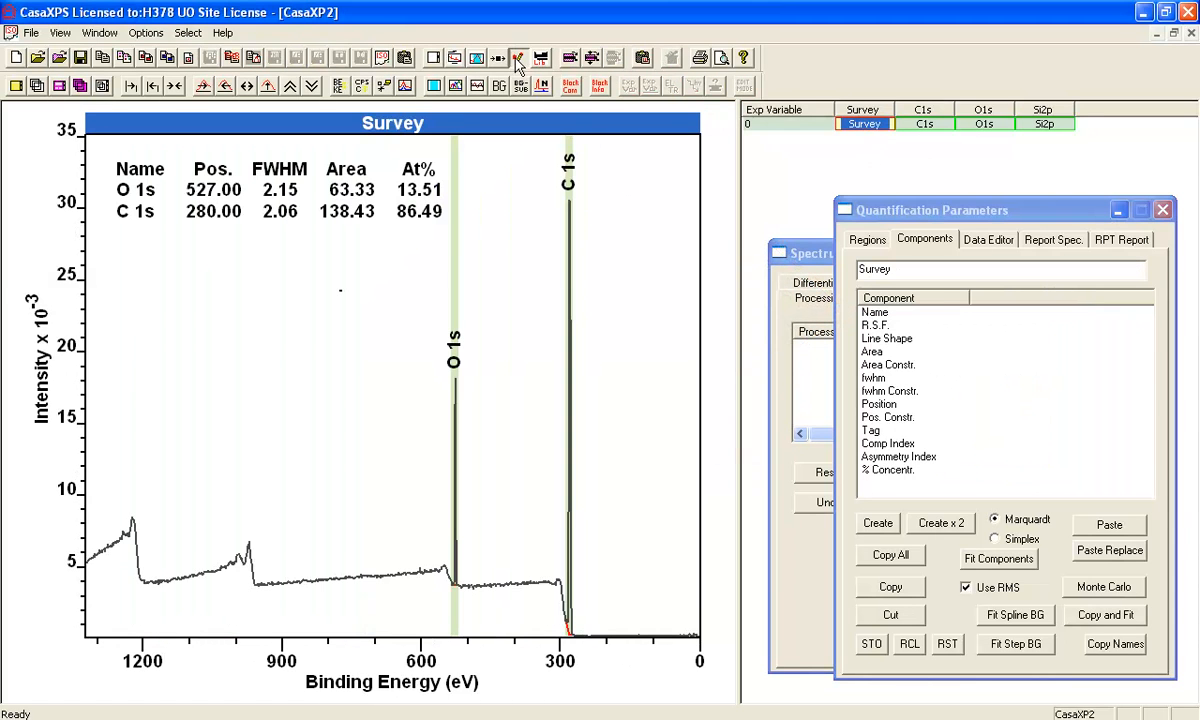
{"action": "left_click", "coordinate": [498, 57]}
{"action": "left_click", "coordinate": [541, 296]}
{"action": "left_click", "coordinate": [496, 391]}
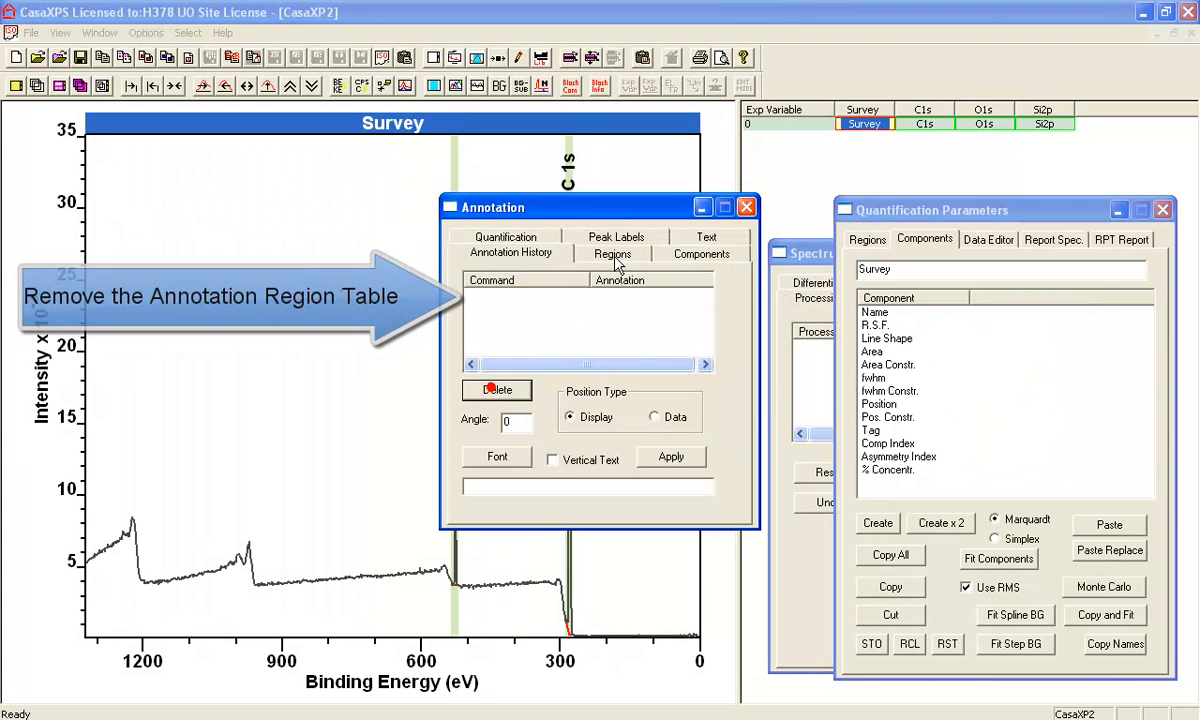
- Add a quantification table to the survey with type Comps and Use Tag Field enabled, and include the C1s spectrum in the selection
{"action": "left_click", "coordinate": [507, 238]}
{"action": "left_click", "coordinate": [572, 360]}
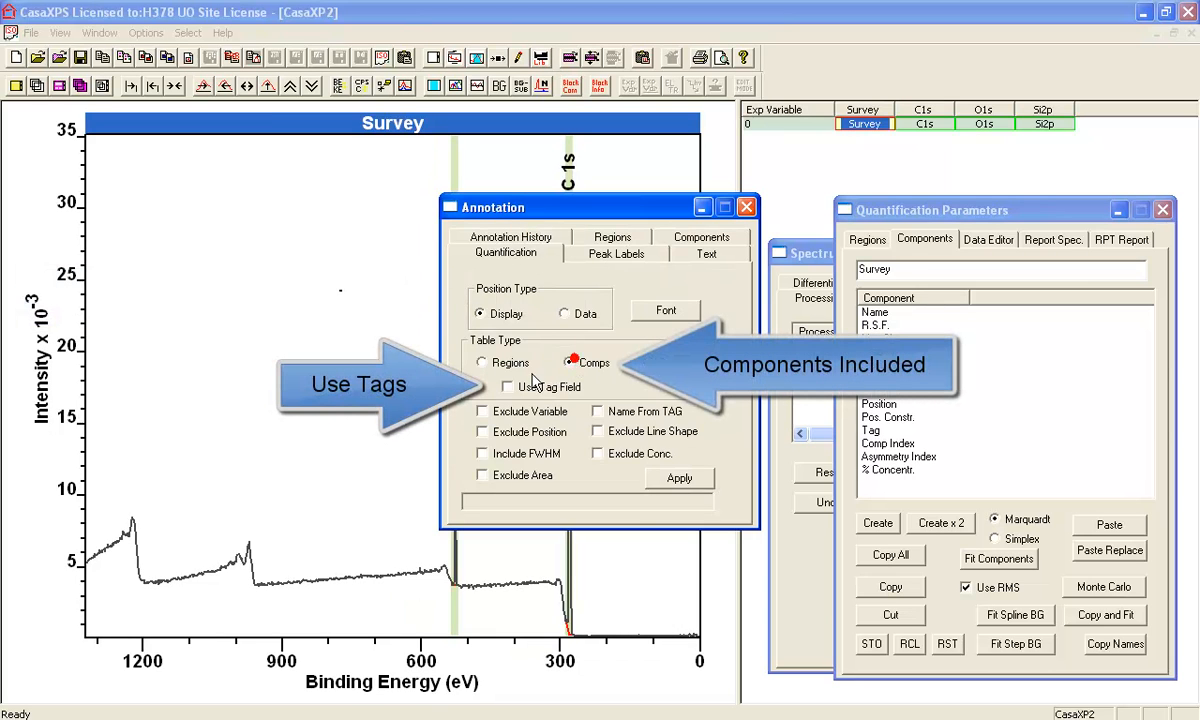
{"action": "left_click", "coordinate": [678, 481]}
{"action": "left_click_drag", "start_coordinate": [562, 214], "coordinate": [688, 272]}
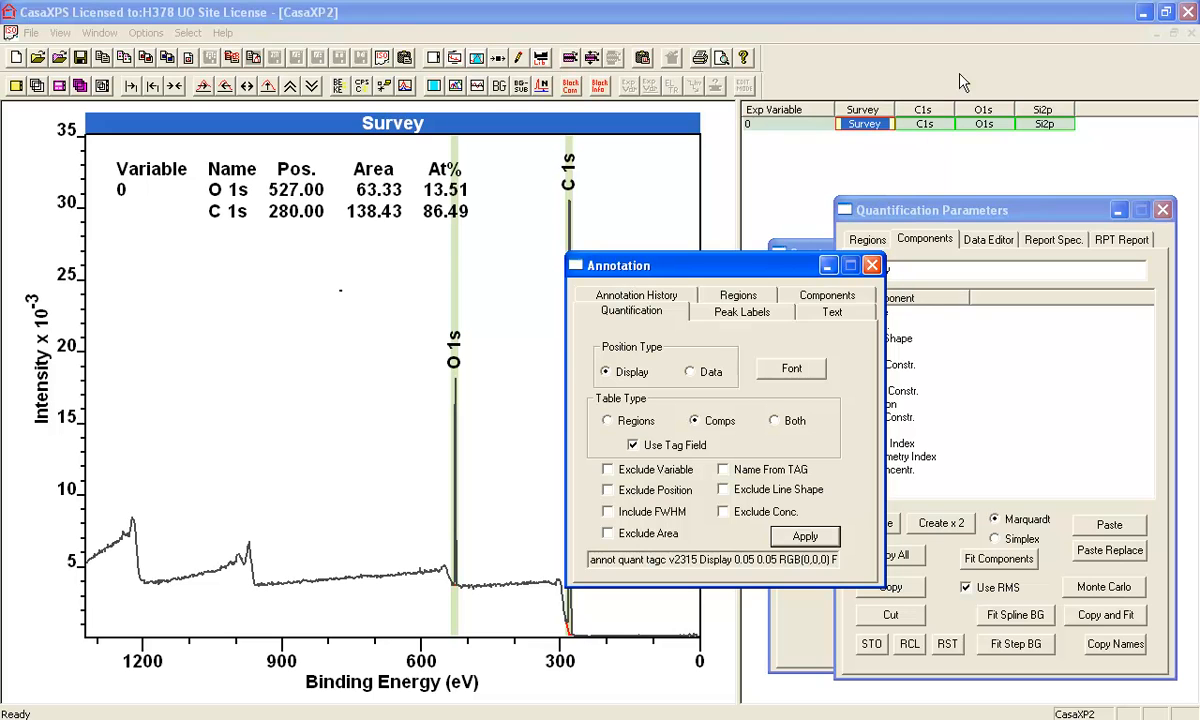
{"action": "left_click", "coordinate": [923, 127]}
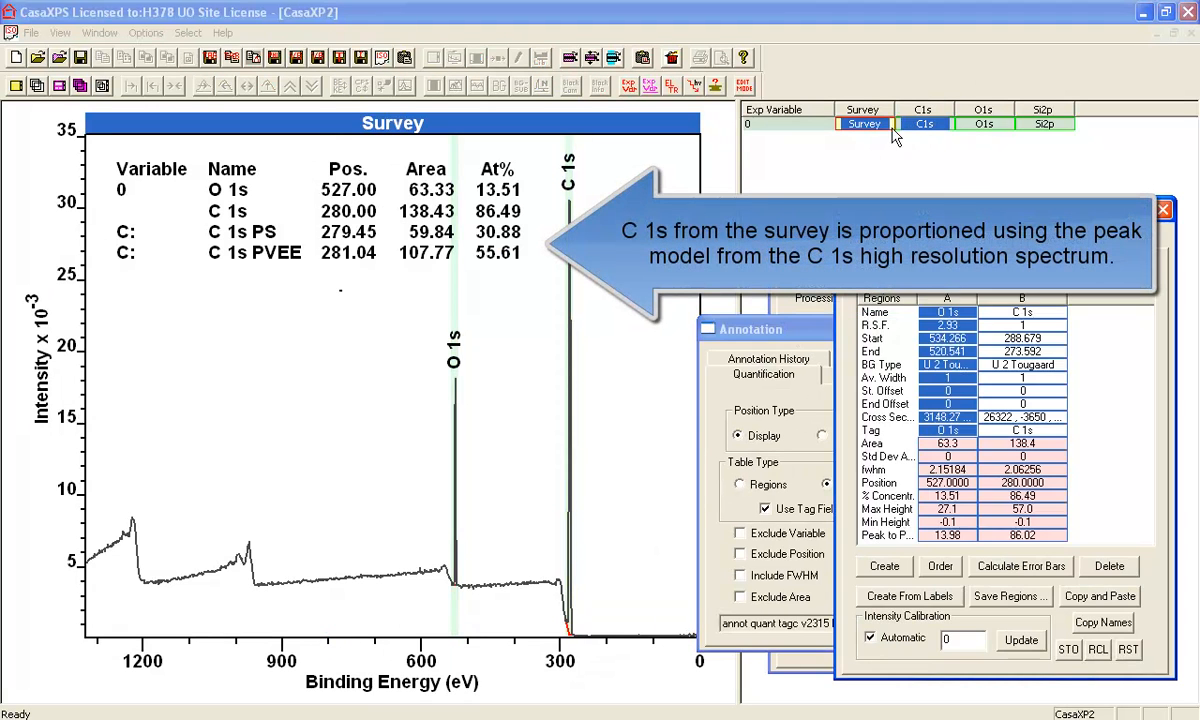
- Refit the C1s components with RMS enabled and redisplay the Survey and C1s spectra overlaid with the quantification table
{"action": "left_click", "coordinate": [921, 125]}
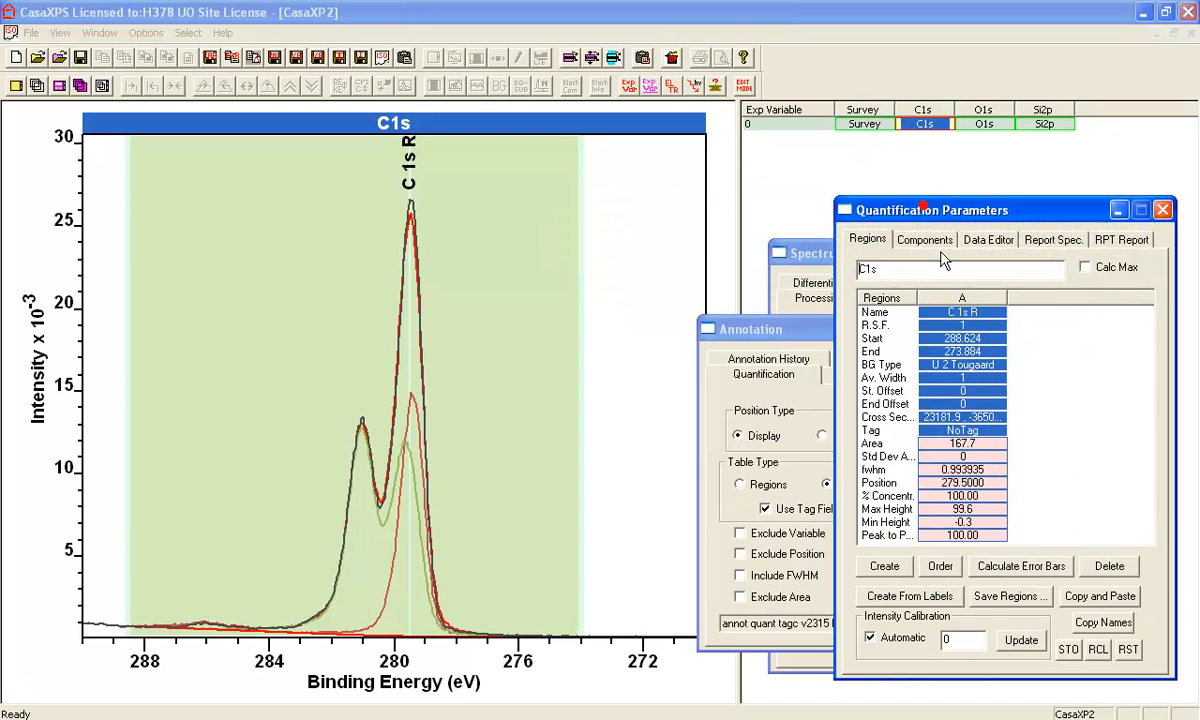
{"action": "left_click", "coordinate": [925, 240]}
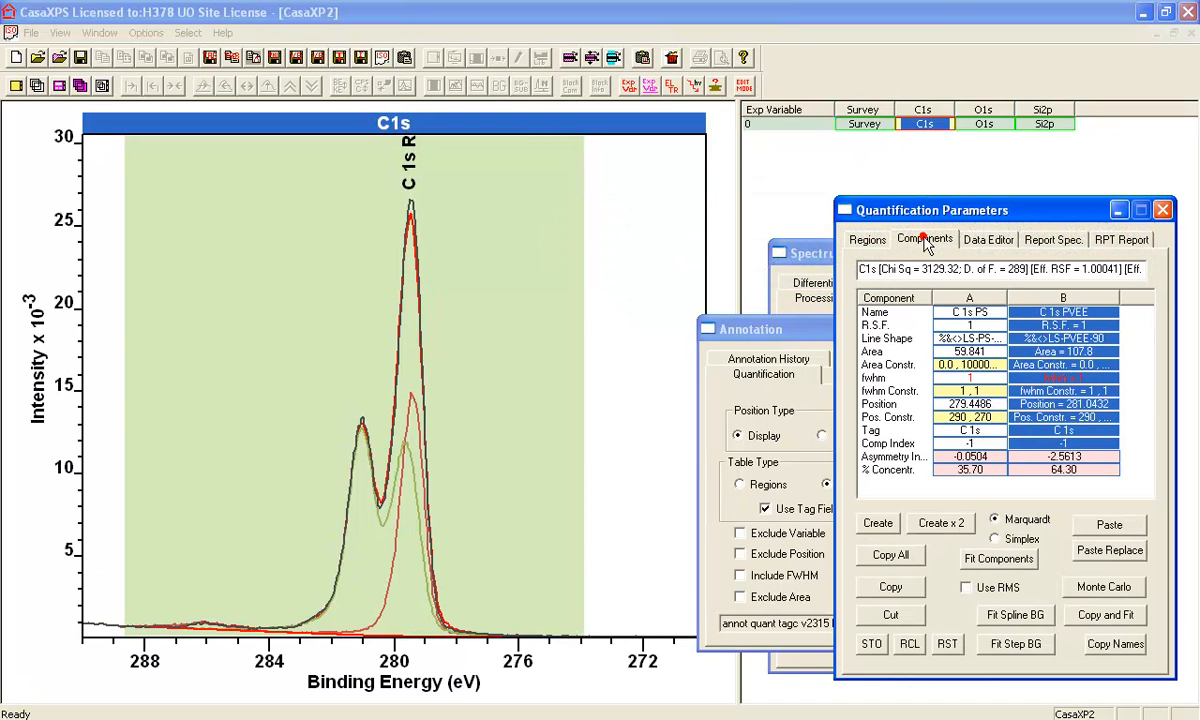
{"action": "left_click", "coordinate": [991, 565]}
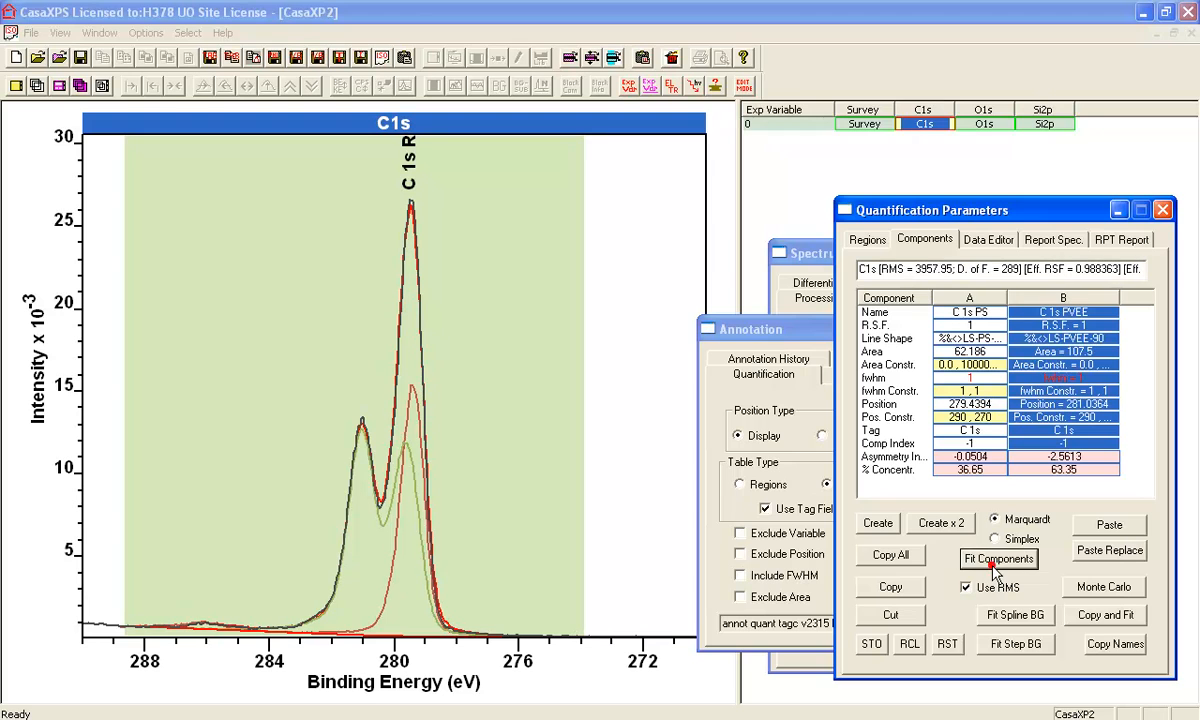
{"action": "left_click", "coordinate": [867, 124]}
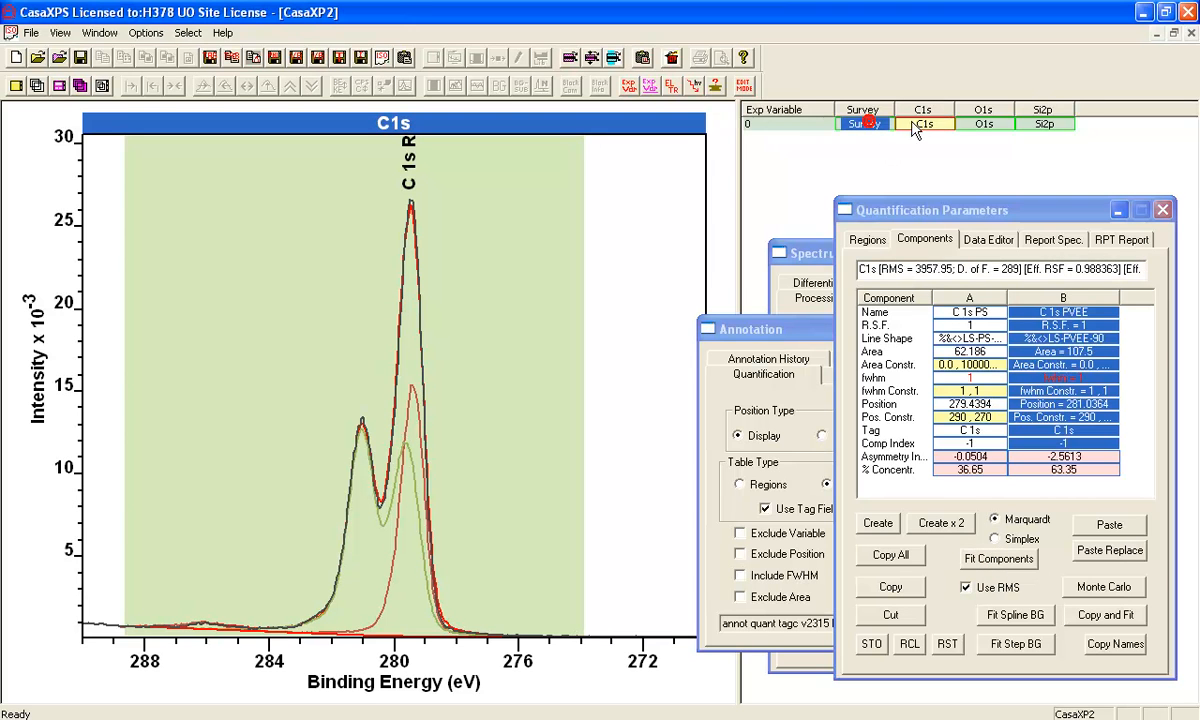
{"action": "left_click", "coordinate": [36, 85]}
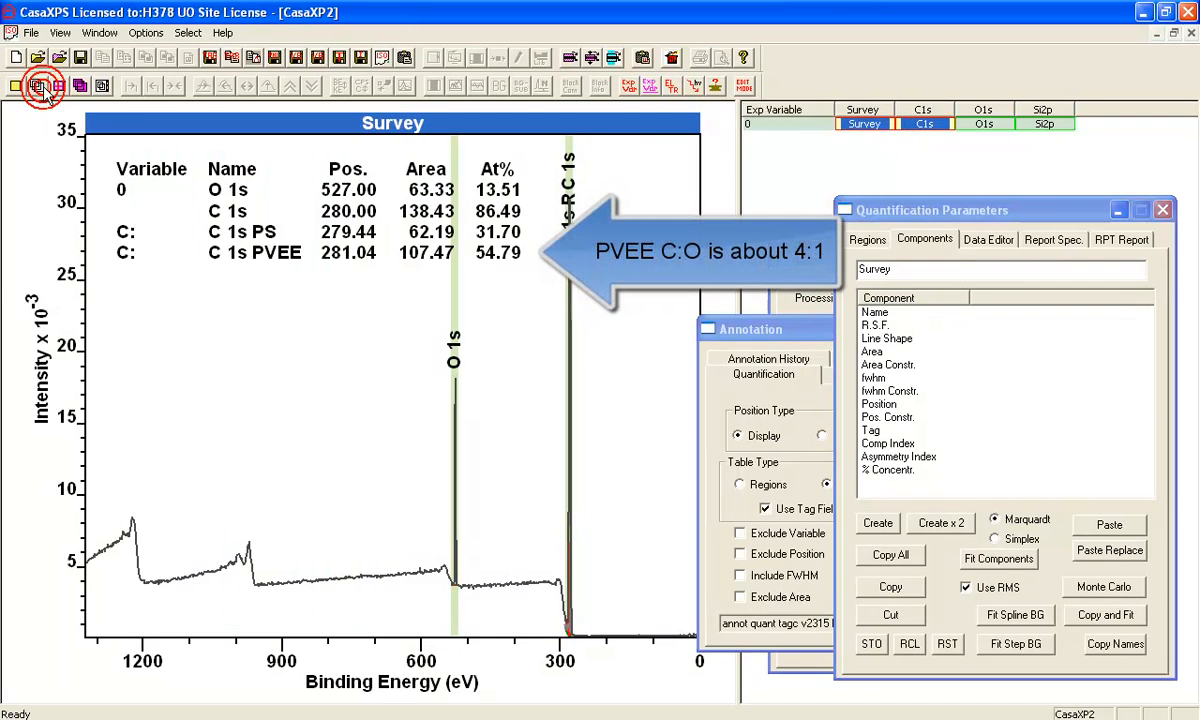